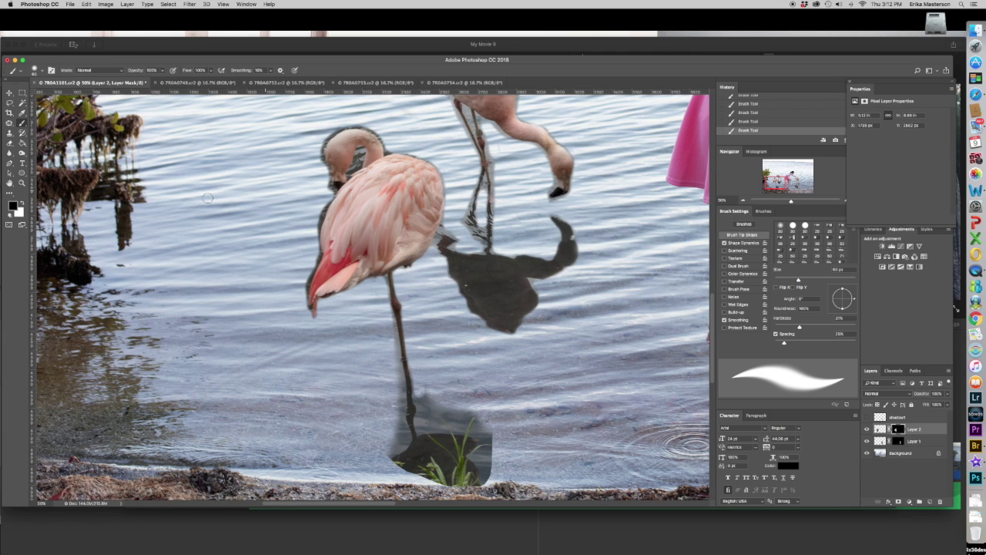
Reduce the brush to 23 px and mask out the dark water around the preening flamingo's neck on Layer 2.
{"action": "left_click", "coordinate": [43, 71]}
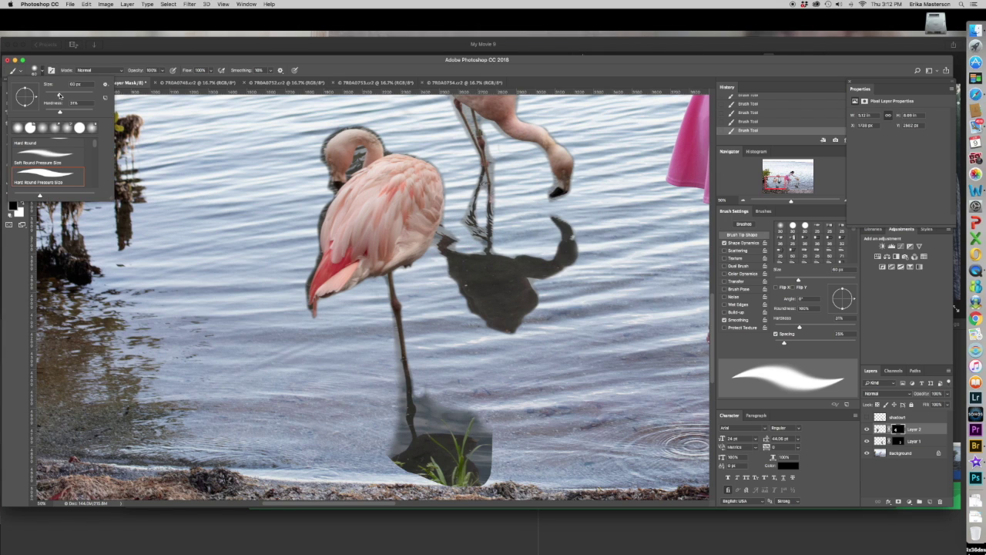
{"action": "left_click_drag", "start_coordinate": [50, 96], "coordinate": [51, 96]}
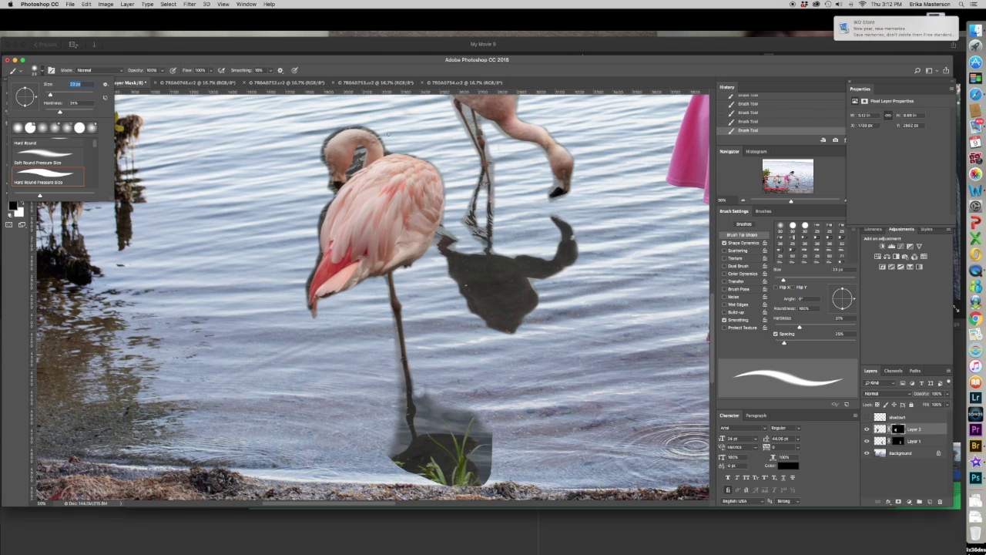
{"action": "left_click", "coordinate": [350, 173]}
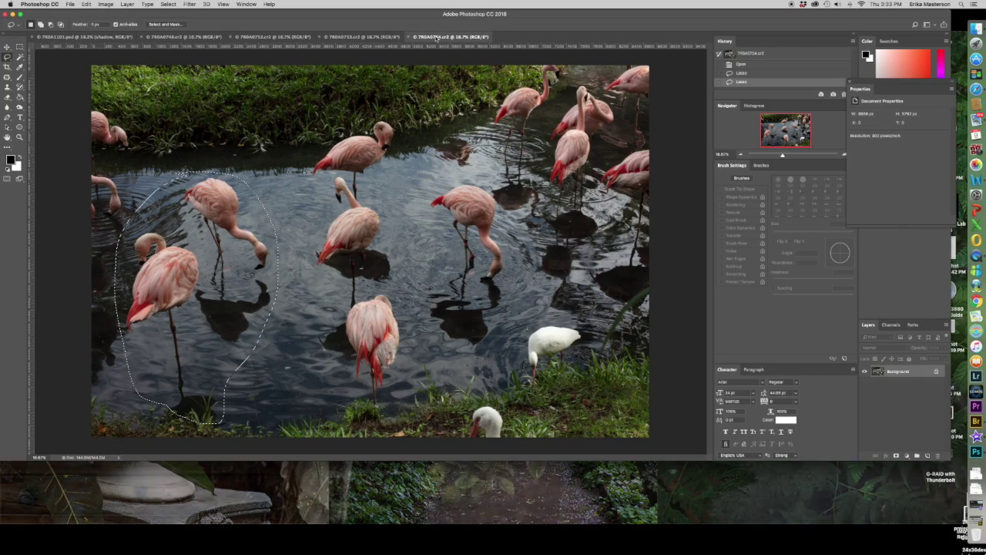
Lasso the feeding flamingo with its reflection in 7R0A0753.cr2 and copy it into 7R0A1101.psd as a new layer.
{"action": "left_click", "coordinate": [369, 37]}
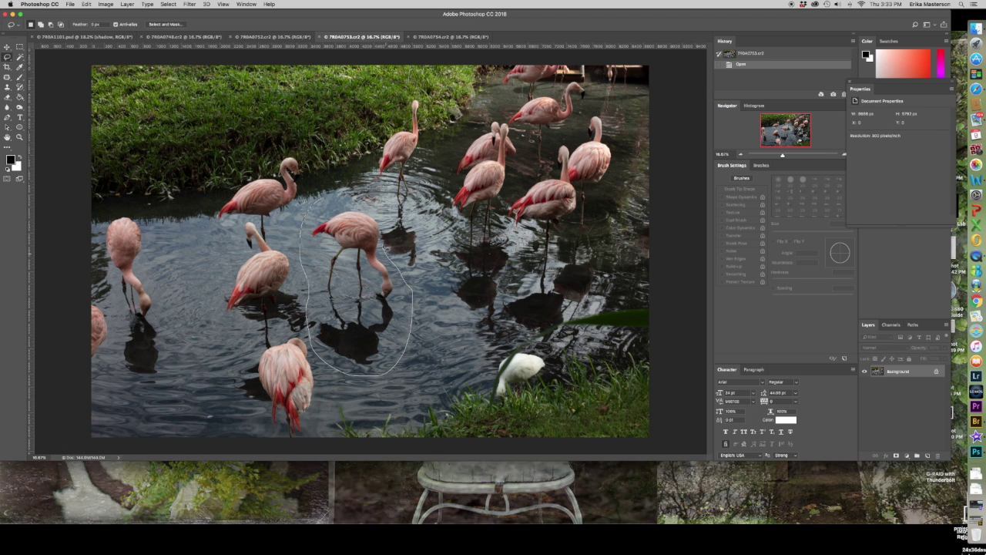
{"action": "left_click_drag", "start_coordinate": [316, 198], "coordinate": [318, 197]}
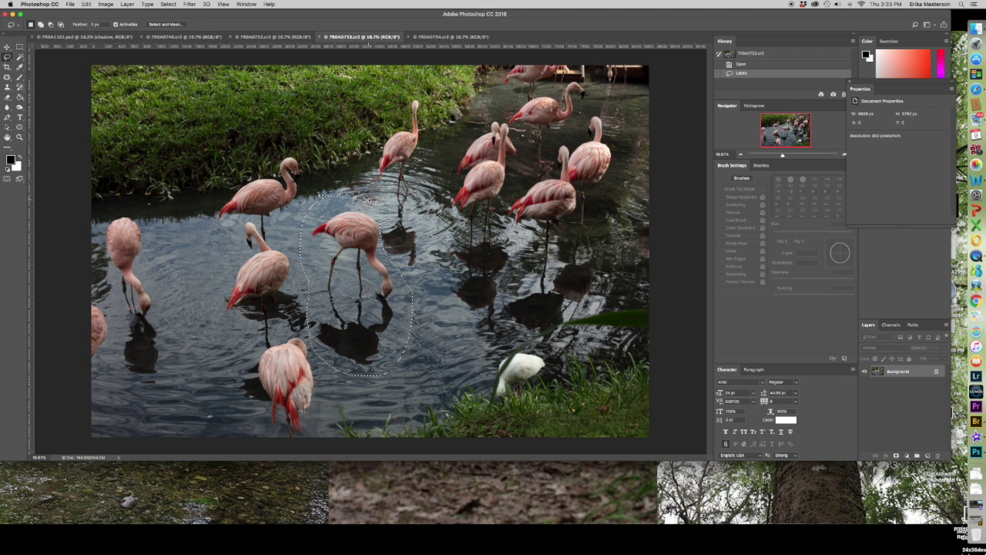
{"action": "left_click", "coordinate": [89, 37]}
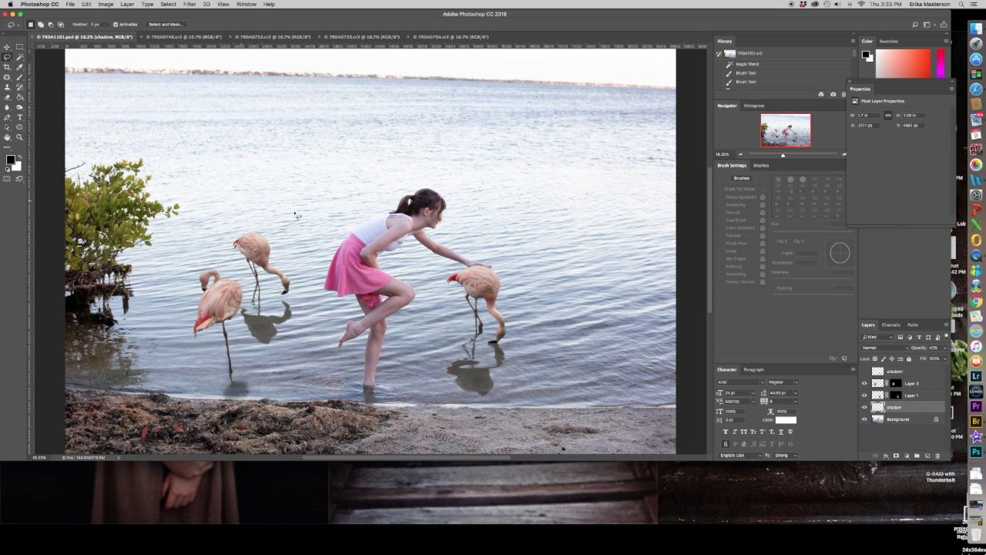
{"action": "key", "text": "super+v"}
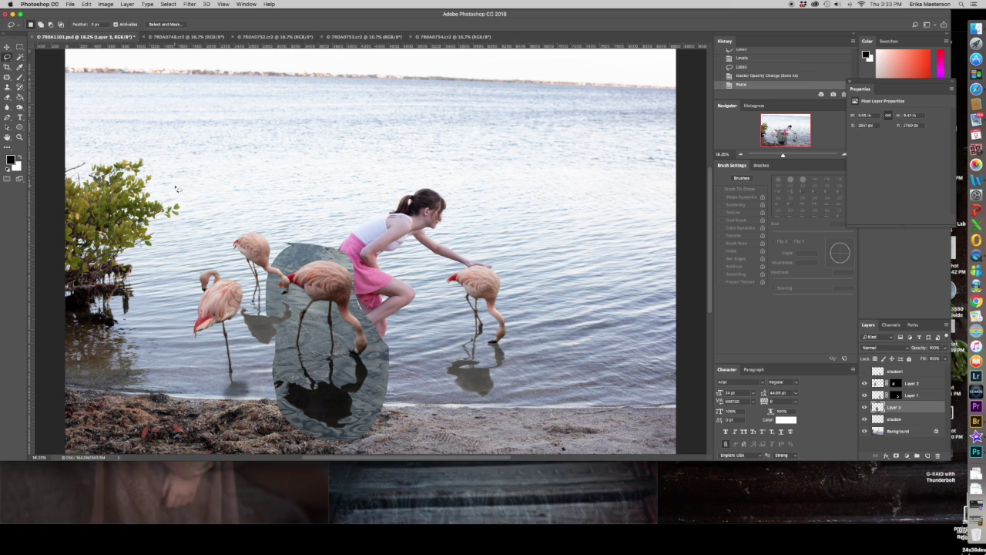
Brighten the pasted flamingo layer with a Levels adjustment, setting the midtones to 1.40.
{"action": "left_click", "coordinate": [105, 4]}
{"action": "mouse_move", "coordinate": [160, 28]}
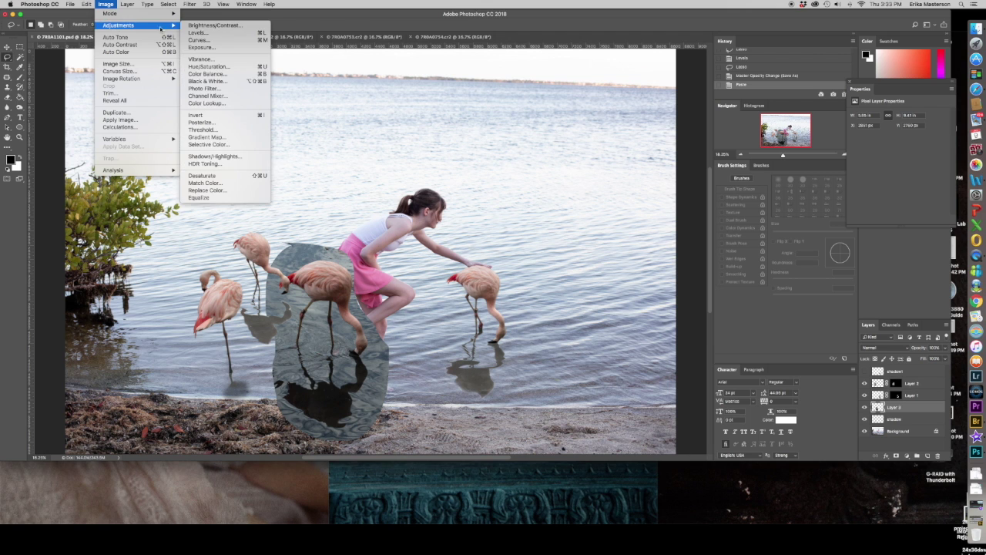
{"action": "left_click", "coordinate": [199, 32]}
{"action": "left_click_drag", "start_coordinate": [112, 257], "coordinate": [101, 257]}
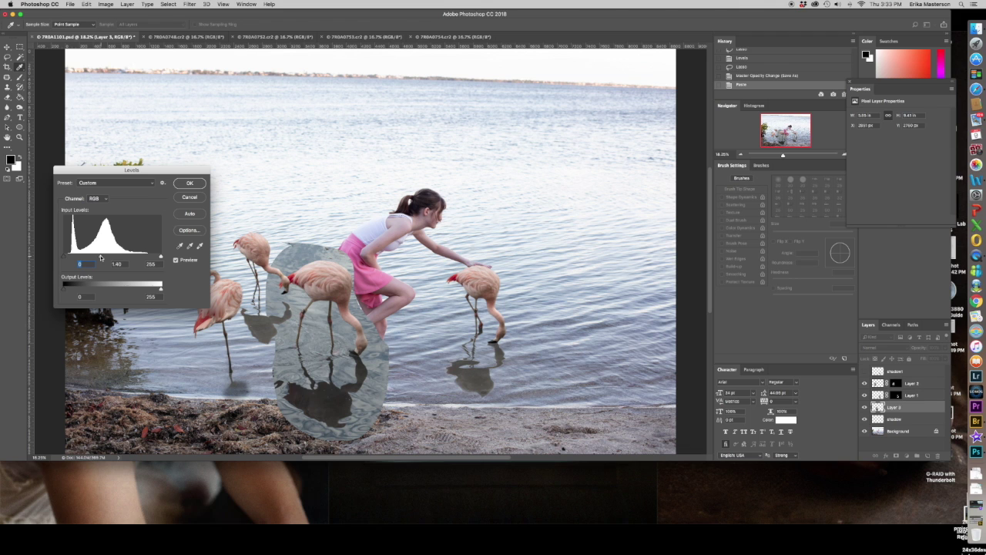
{"action": "left_click", "coordinate": [191, 183]}
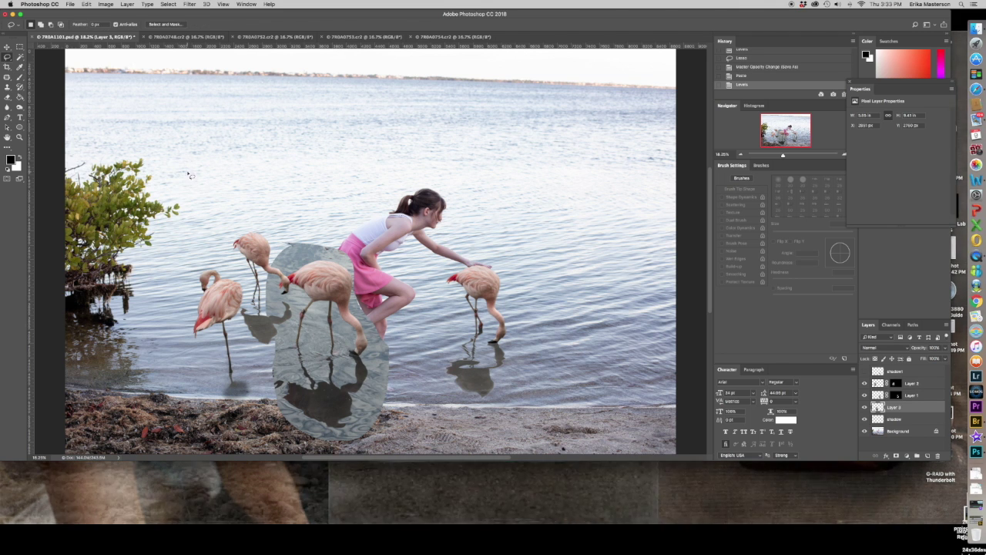
Flip the pasted flamingo horizontally and move it into the water to the right of the flamingo the girl is touching.
{"action": "left_click", "coordinate": [86, 4]}
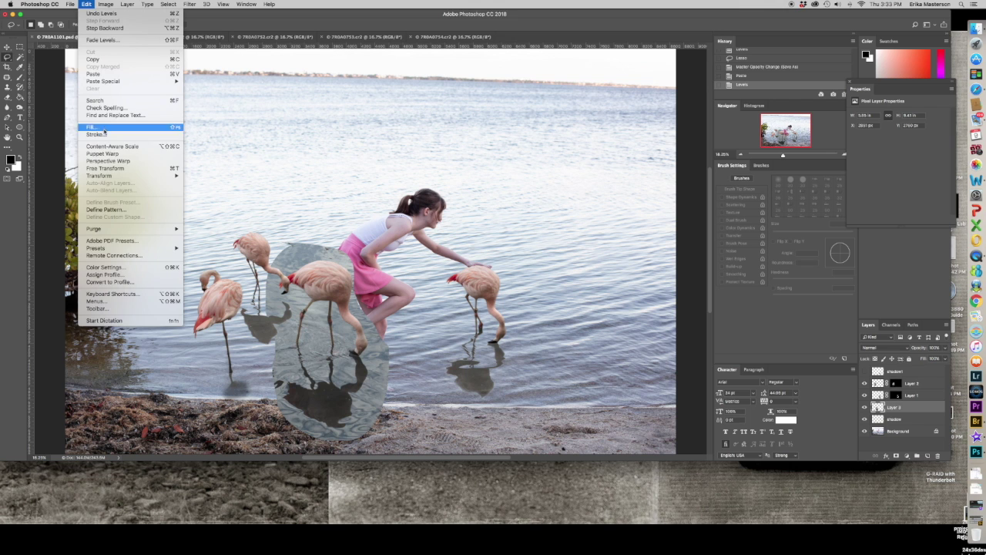
{"action": "mouse_move", "coordinate": [142, 176]}
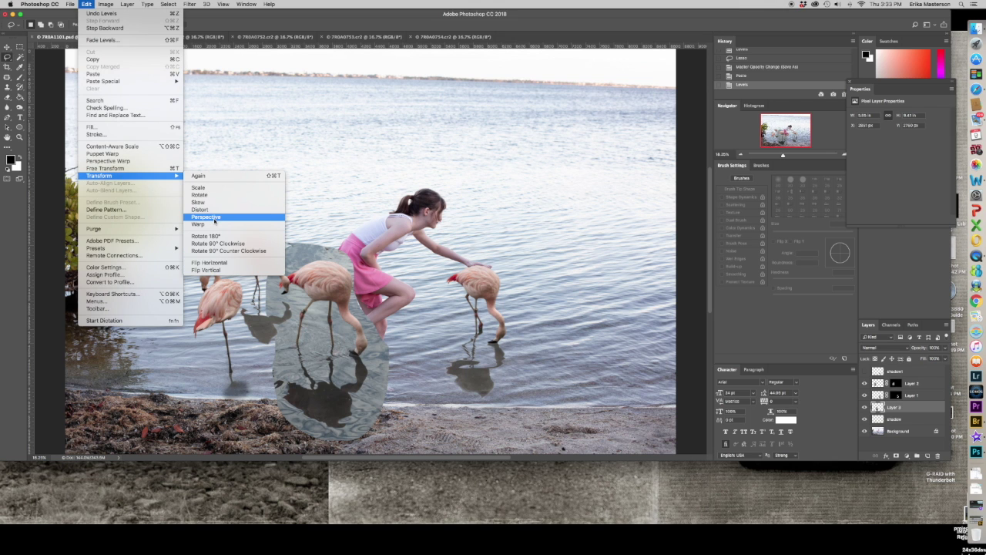
{"action": "left_click", "coordinate": [215, 263]}
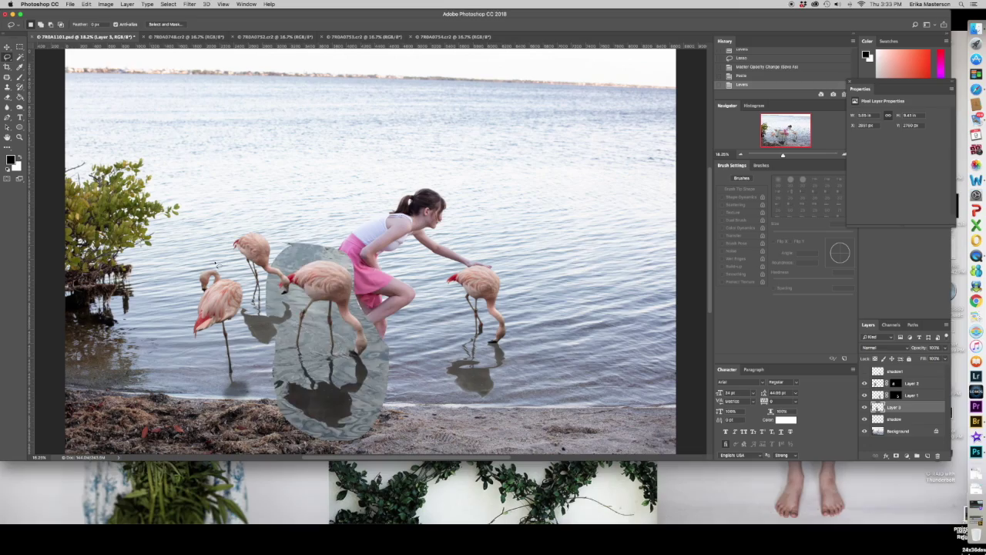
{"action": "left_click_drag", "start_coordinate": [323, 297], "coordinate": [573, 270]}
Scale the flipped flamingo layer down to about 80% of its size.
{"action": "key", "text": "super+t"}
{"action": "left_click_drag", "start_coordinate": [637, 215], "coordinate": [618, 265]}
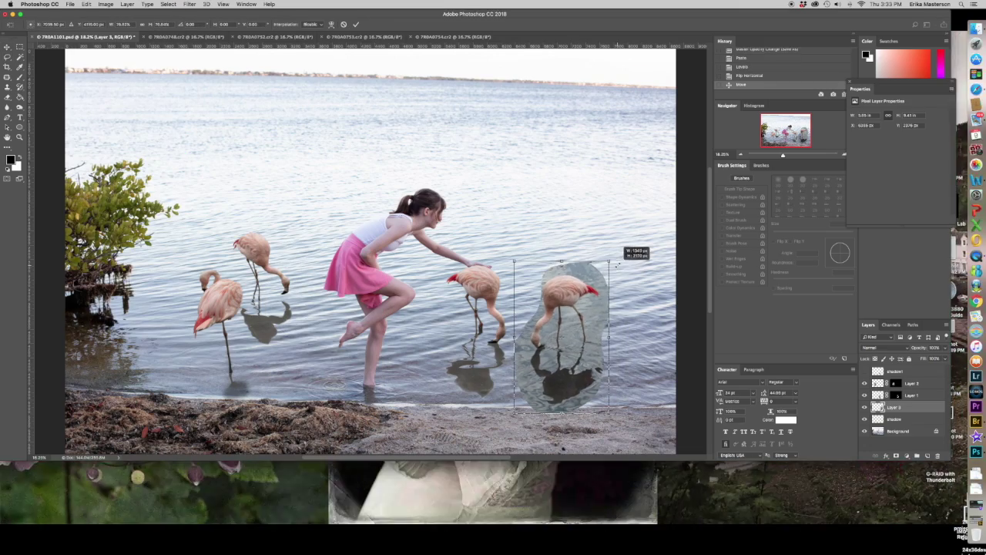
{"action": "key", "text": "Return"}
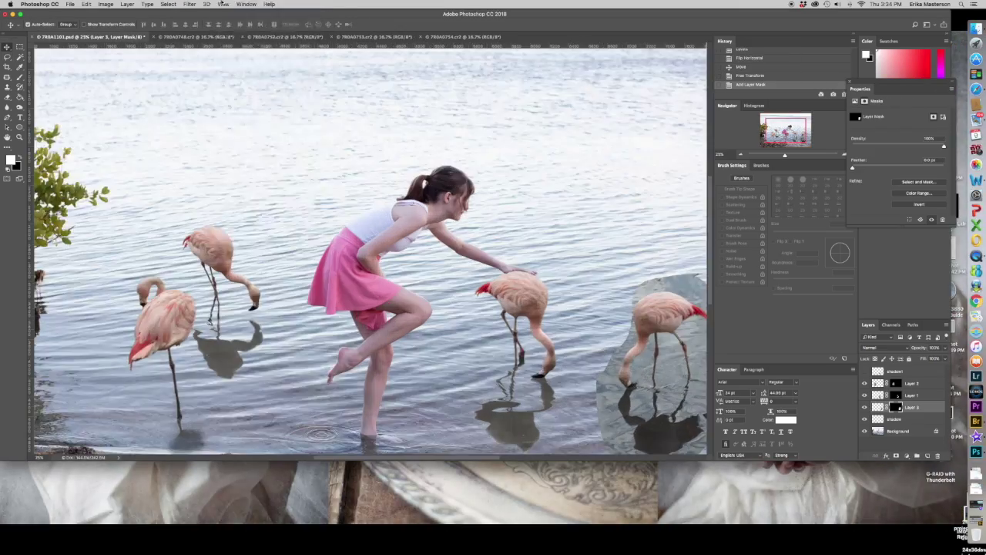
Paint black on the new flamingo's layer mask with a large soft brush to hide the surrounding patch of water.
{"action": "key", "text": "super+plus"}
{"action": "key", "text": "super+plus"}
{"action": "left_click_drag", "start_coordinate": [620, 231], "coordinate": [118, 141]}
{"action": "key", "text": "b"}
{"action": "left_click", "coordinate": [39, 24]}
{"action": "left_click", "coordinate": [399, 138]}
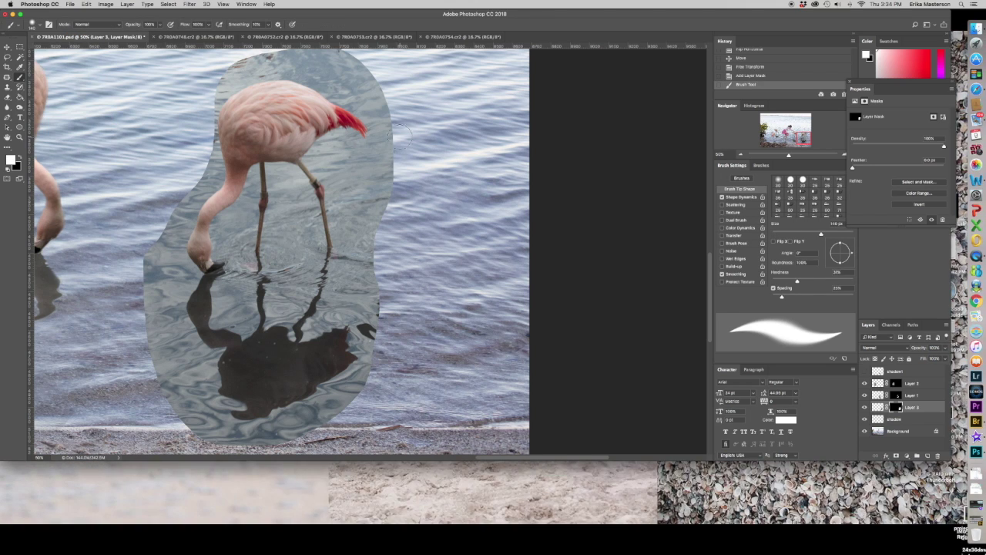
{"action": "key", "text": "x"}
{"action": "mouse_move", "coordinate": [385, 216]}
{"action": "left_mouse_down"}
{"action": "mouse_move", "coordinate": [390, 173]}
{"action": "mouse_move", "coordinate": [370, 77]}
{"action": "mouse_move", "coordinate": [397, 167]}
{"action": "mouse_move", "coordinate": [366, 339]}
{"action": "mouse_move", "coordinate": [339, 228]}
{"action": "mouse_move", "coordinate": [277, 204]}
{"action": "mouse_move", "coordinate": [205, 408]}
{"action": "mouse_move", "coordinate": [174, 386]}
{"action": "mouse_move", "coordinate": [181, 223]}
{"action": "mouse_move", "coordinate": [281, 266]}
{"action": "mouse_move", "coordinate": [279, 174]}
{"action": "left_mouse_up"}
Mask out the leftover water around the new flamingo's legs and reflection with a smaller 46 px brush.
{"action": "left_click", "coordinate": [37, 24]}
{"action": "left_click_drag", "start_coordinate": [83, 49], "coordinate": [62, 49]}
{"action": "left_click_drag", "start_coordinate": [258, 172], "coordinate": [229, 259]}
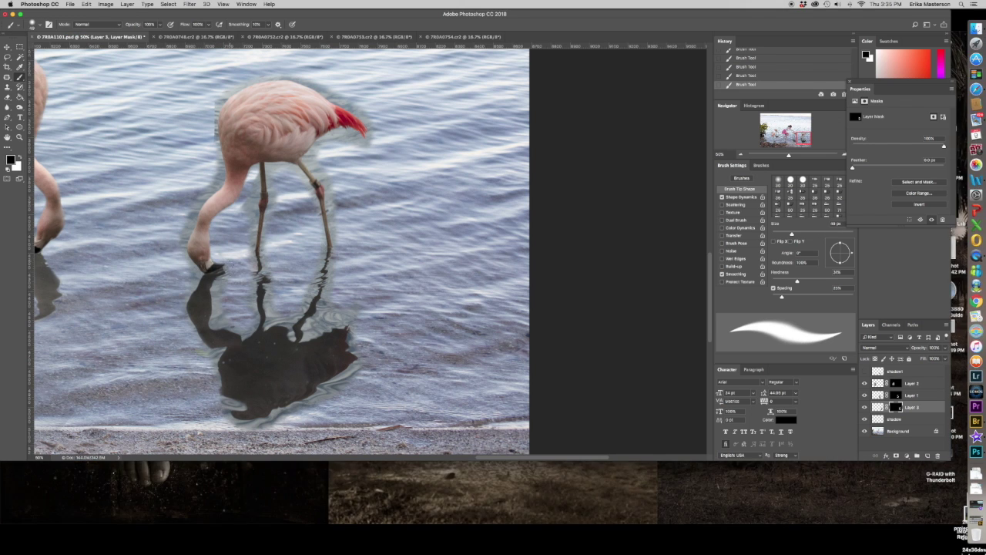
{"action": "mouse_move", "coordinate": [219, 306]}
{"action": "left_mouse_down"}
{"action": "mouse_move", "coordinate": [235, 325]}
{"action": "mouse_move", "coordinate": [255, 282]}
{"action": "mouse_move", "coordinate": [255, 200]}
{"action": "left_mouse_up"}
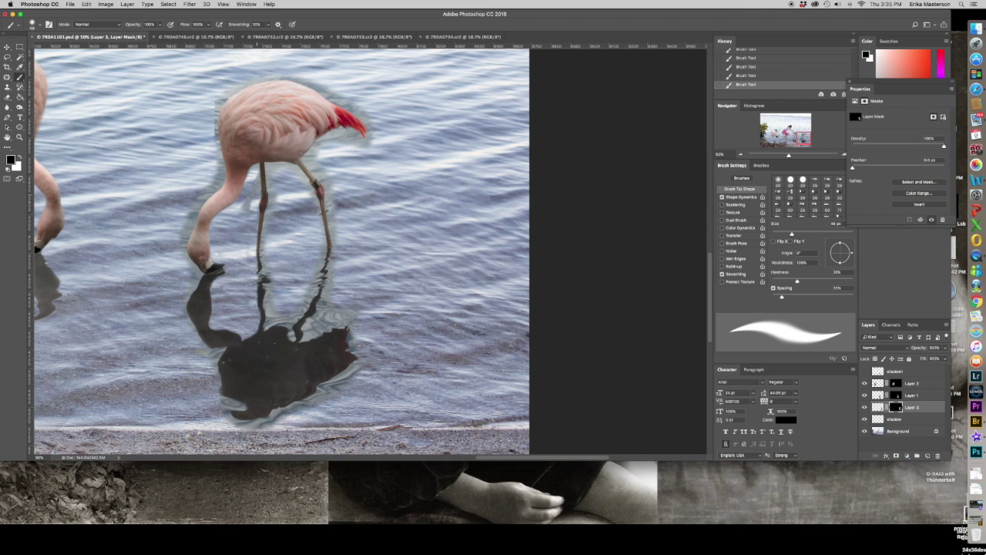
{"action": "mouse_move", "coordinate": [243, 246]}
{"action": "left_mouse_down"}
{"action": "mouse_move", "coordinate": [187, 251]}
{"action": "mouse_move", "coordinate": [190, 326]}
{"action": "mouse_move", "coordinate": [176, 362]}
{"action": "left_mouse_up"}
{"action": "mouse_move", "coordinate": [270, 412]}
{"action": "left_mouse_down"}
{"action": "mouse_move", "coordinate": [331, 403]}
{"action": "mouse_move", "coordinate": [355, 369]}
{"action": "mouse_move", "coordinate": [360, 349]}
{"action": "mouse_move", "coordinate": [336, 325]}
{"action": "mouse_move", "coordinate": [309, 336]}
{"action": "mouse_move", "coordinate": [331, 282]}
{"action": "left_mouse_up"}
{"action": "left_click_drag", "start_coordinate": [289, 320], "coordinate": [319, 271]}
Refine the new flamingo's mask between and behind its legs and along its neck, back and tail.
{"action": "mouse_move", "coordinate": [270, 164]}
{"action": "left_mouse_down"}
{"action": "mouse_move", "coordinate": [274, 207]}
{"action": "mouse_move", "coordinate": [316, 223]}
{"action": "left_mouse_up"}
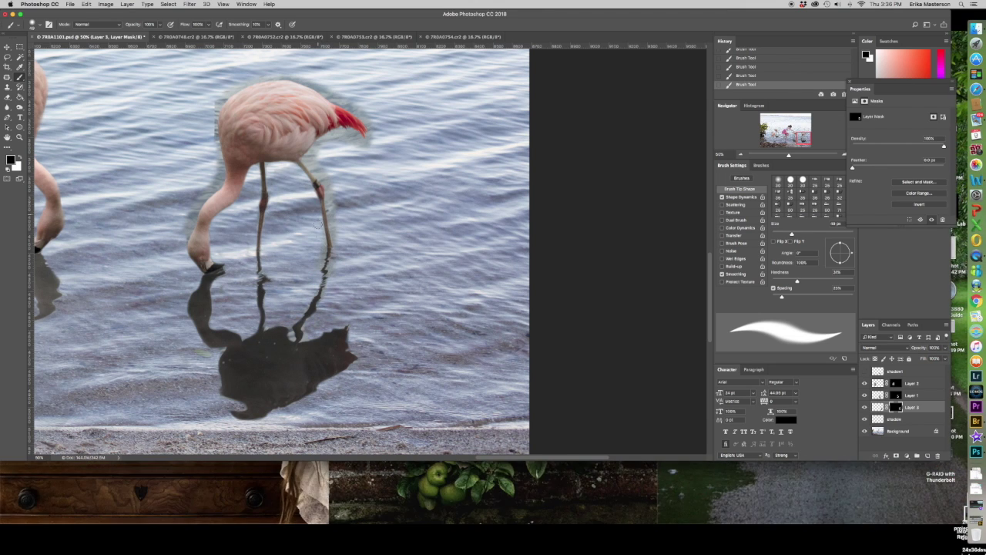
{"action": "left_click_drag", "start_coordinate": [319, 143], "coordinate": [335, 239]}
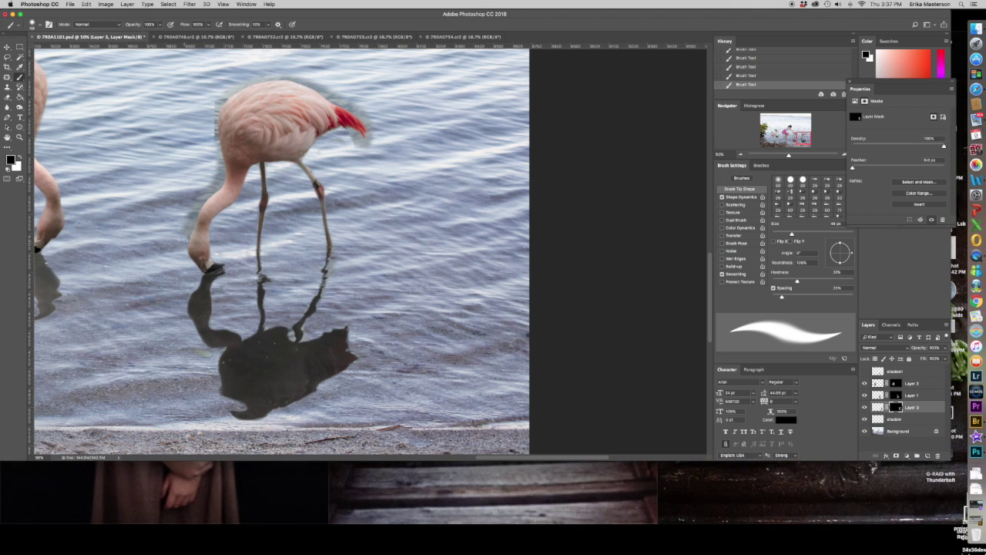
{"action": "mouse_move", "coordinate": [186, 223]}
{"action": "left_mouse_down"}
{"action": "mouse_move", "coordinate": [221, 166]}
{"action": "mouse_move", "coordinate": [214, 108]}
{"action": "left_mouse_up"}
{"action": "left_click_drag", "start_coordinate": [220, 179], "coordinate": [214, 196]}
{"action": "mouse_move", "coordinate": [218, 105]}
{"action": "left_mouse_down"}
{"action": "mouse_move", "coordinate": [267, 78]}
{"action": "mouse_move", "coordinate": [306, 80]}
{"action": "mouse_move", "coordinate": [360, 112]}
{"action": "mouse_move", "coordinate": [338, 138]}
{"action": "mouse_move", "coordinate": [363, 143]}
{"action": "left_mouse_up"}
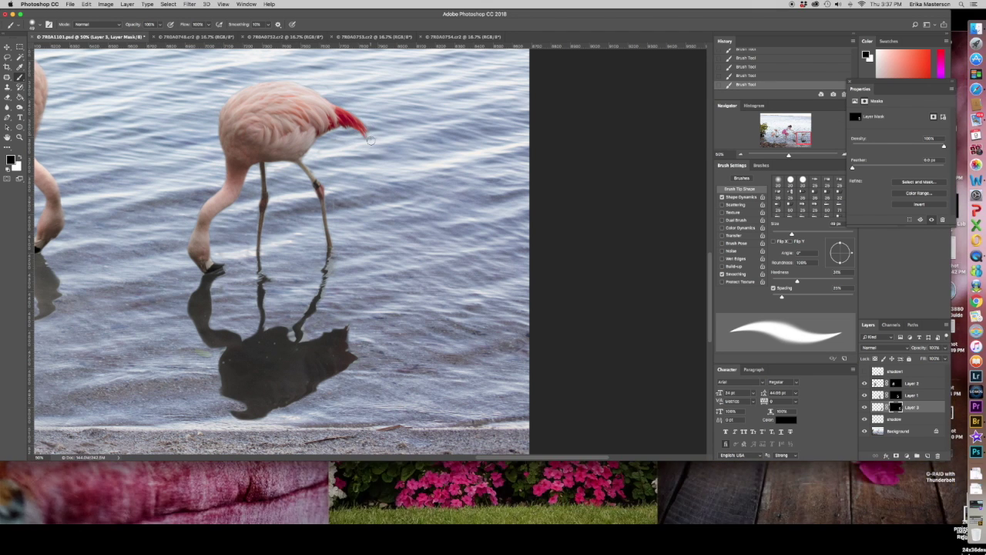
{"action": "left_click", "coordinate": [223, 3]}
{"action": "left_click", "coordinate": [235, 59]}
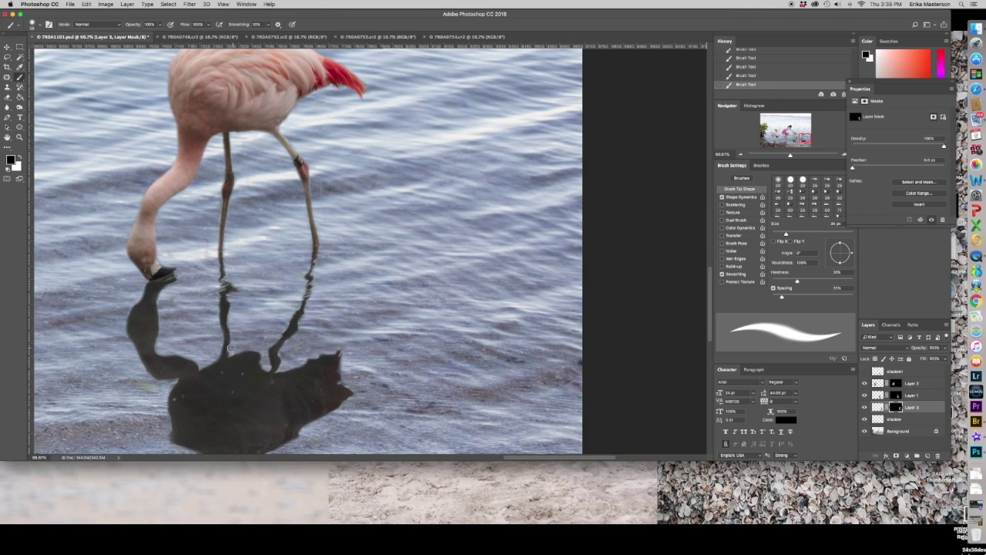
{"action": "scroll", "coordinate": [136, 298], "scroll_direction": "up", "scroll_amount": 3}
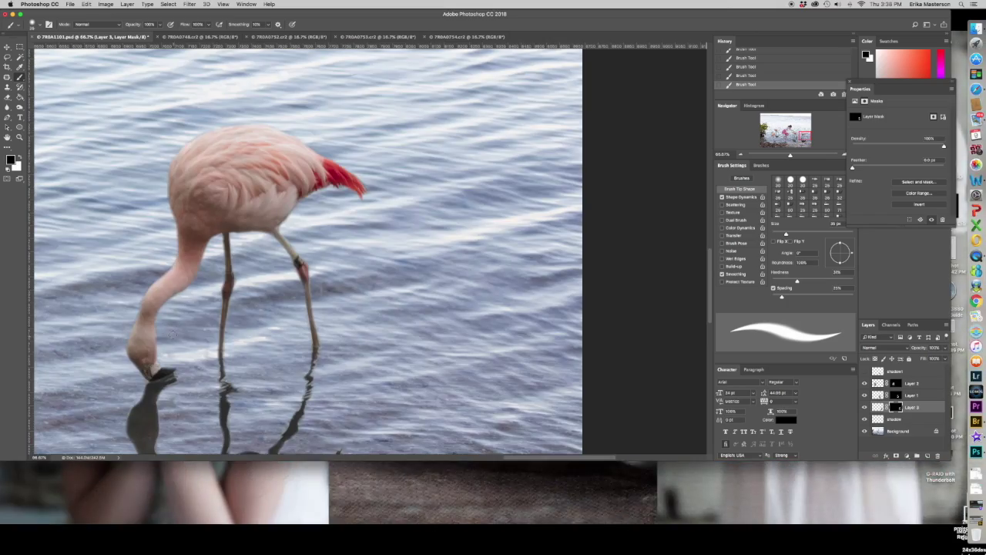
{"action": "scroll", "coordinate": [136, 298], "scroll_direction": "down", "scroll_amount": 5}
Lasso the new flamingo's reflection on the Layer 3 image and open the Levels adjustment for it.
{"action": "left_click", "coordinate": [222, 4]}
{"action": "left_click", "coordinate": [238, 77]}
{"action": "left_click", "coordinate": [878, 407]}
{"action": "left_click", "coordinate": [7, 57]}
{"action": "left_click_drag", "start_coordinate": [621, 356], "coordinate": [578, 351]}
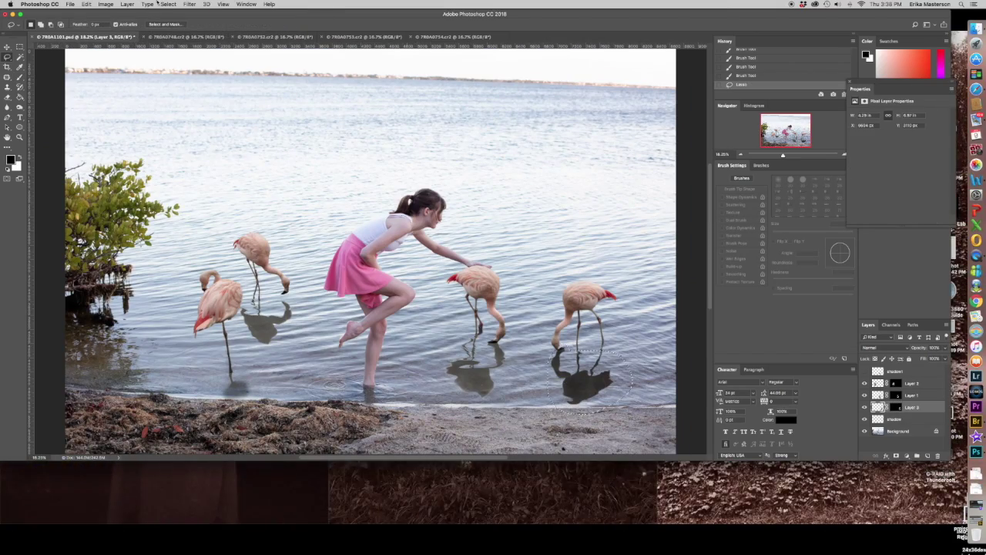
{"action": "left_click", "coordinate": [105, 4]}
{"action": "mouse_move", "coordinate": [115, 24]}
{"action": "left_click", "coordinate": [194, 33]}
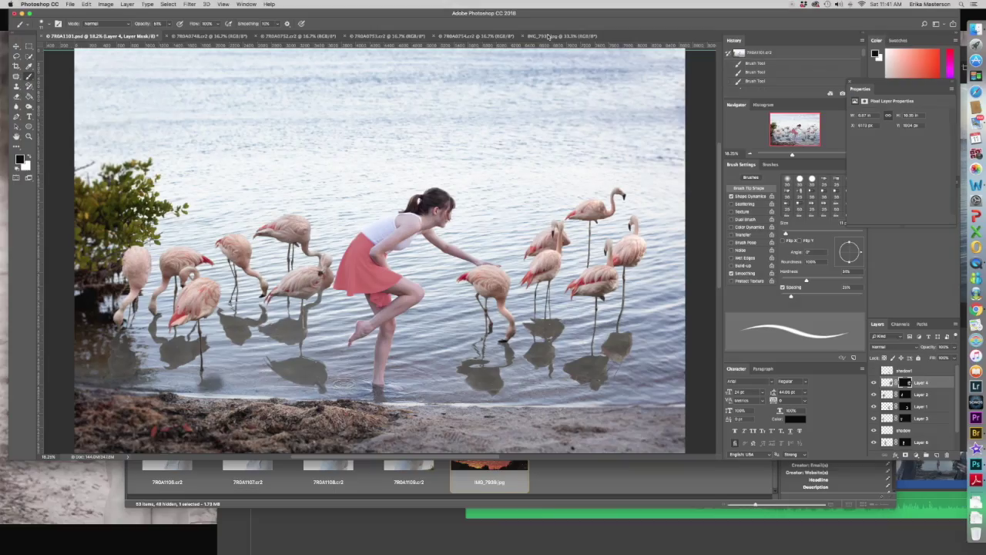
Bring the sunset sky from IMG_7939.jpg into the flamingo composite as a new layer, accepting the colour profile conversion.
{"action": "left_click", "coordinate": [548, 36]}
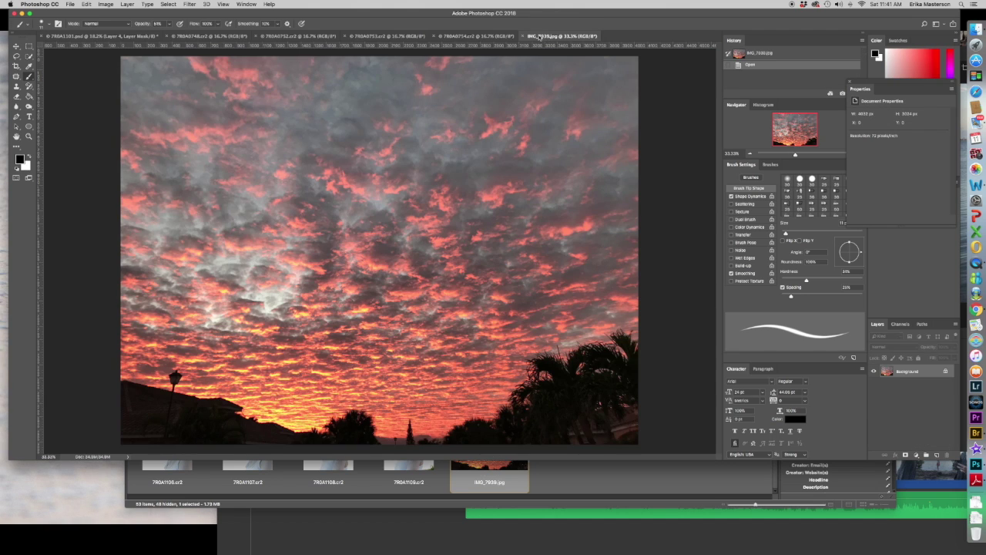
{"action": "left_click_drag", "start_coordinate": [541, 36], "coordinate": [543, 20]}
{"action": "key", "text": "v"}
{"action": "left_click_drag", "start_coordinate": [675, 202], "coordinate": [326, 167]}
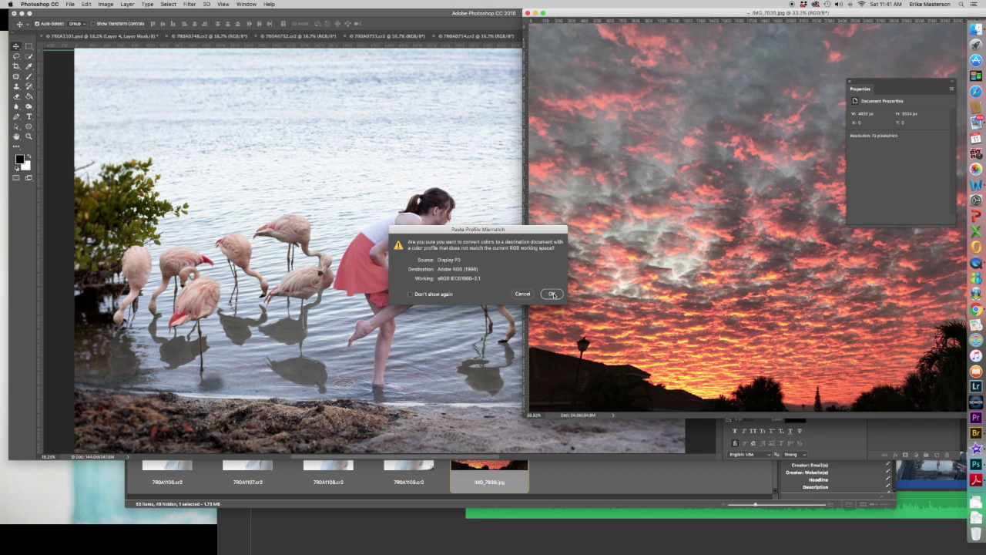
{"action": "left_click", "coordinate": [553, 295]}
Move the sunset sky layer to the upper-left corner of the canvas and scale it to about 233% to cover the image.
{"action": "left_click", "coordinate": [82, 4]}
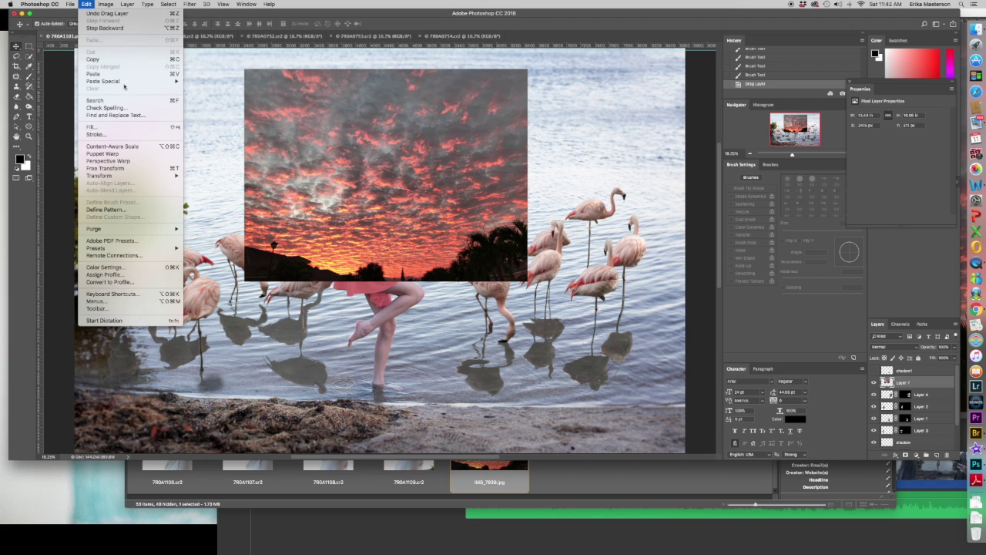
{"action": "mouse_move", "coordinate": [146, 175]}
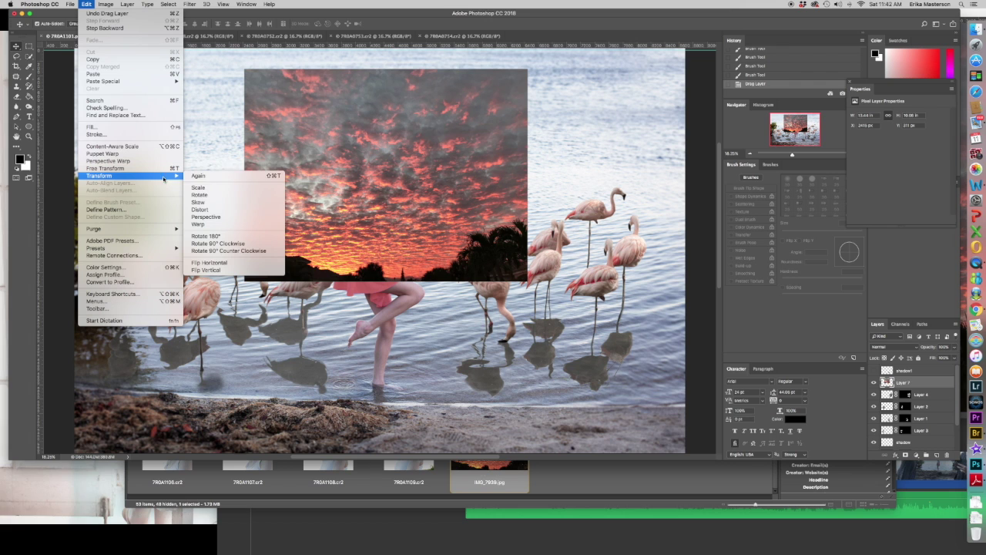
{"action": "left_click", "coordinate": [199, 189]}
{"action": "left_click_drag", "start_coordinate": [305, 158], "coordinate": [134, 133]}
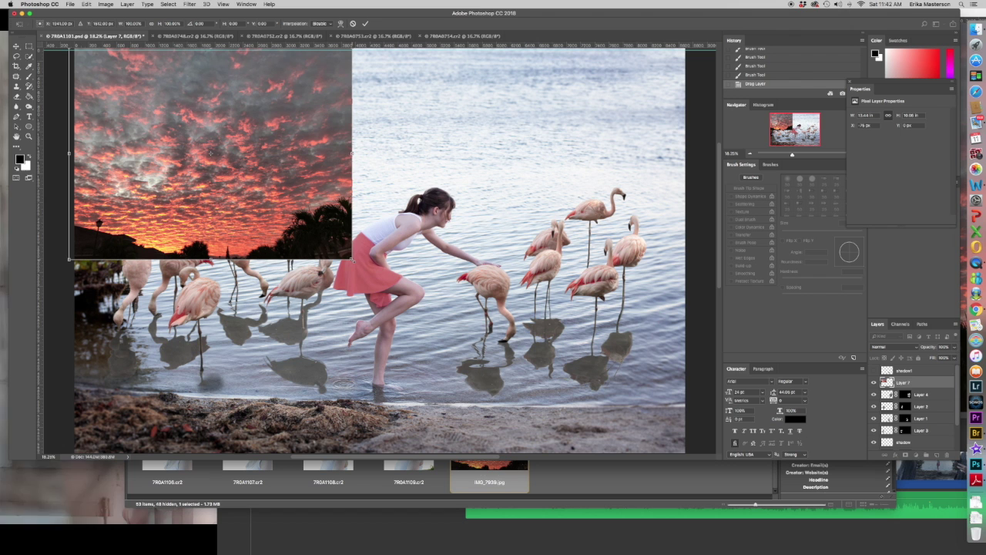
{"action": "left_click_drag", "start_coordinate": [351, 259], "coordinate": [363, 227]}
{"action": "scroll", "coordinate": [416, 217], "scroll_direction": "left", "scroll_amount": 8}
{"action": "scroll", "coordinate": [431, 216], "scroll_direction": "up", "scroll_amount": 2}
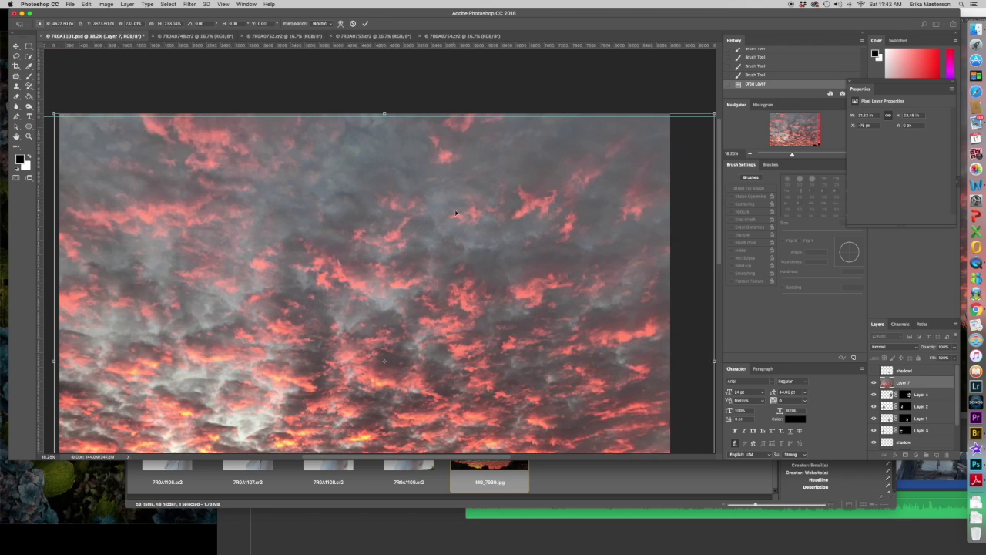
{"action": "scroll", "coordinate": [455, 212], "scroll_direction": "left", "scroll_amount": 5}
{"action": "scroll", "coordinate": [500, 217], "scroll_direction": "down", "scroll_amount": 3}
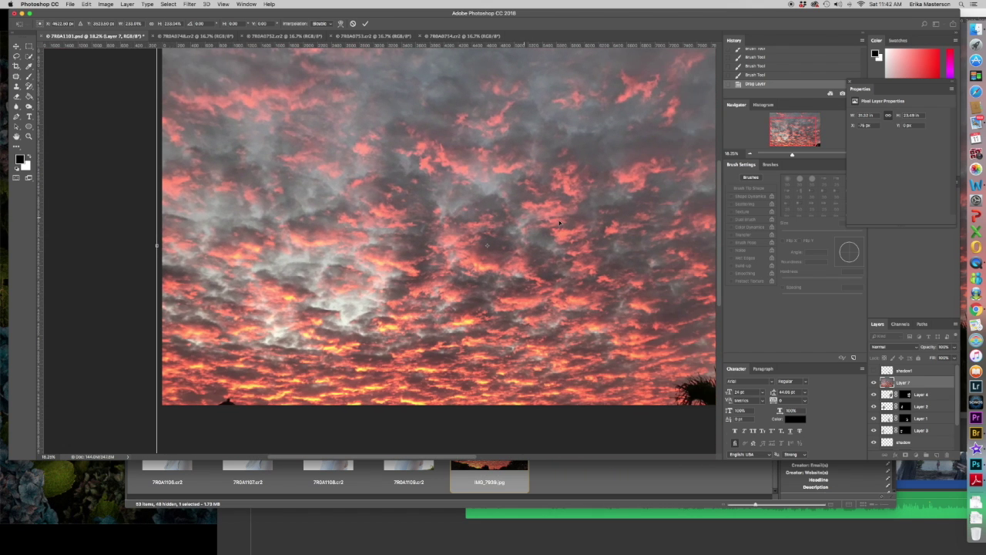
{"action": "key", "text": "Return"}
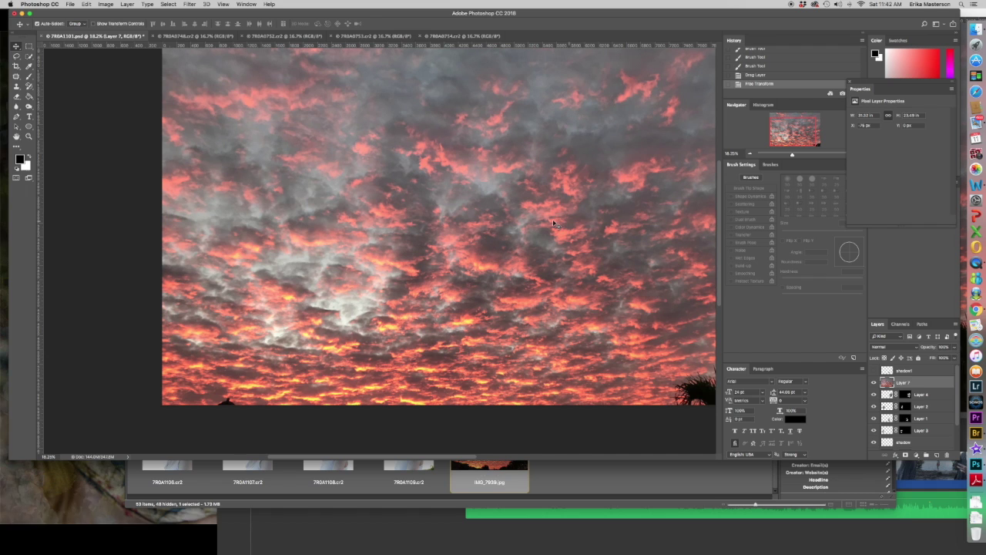
{"action": "left_click", "coordinate": [223, 4]}
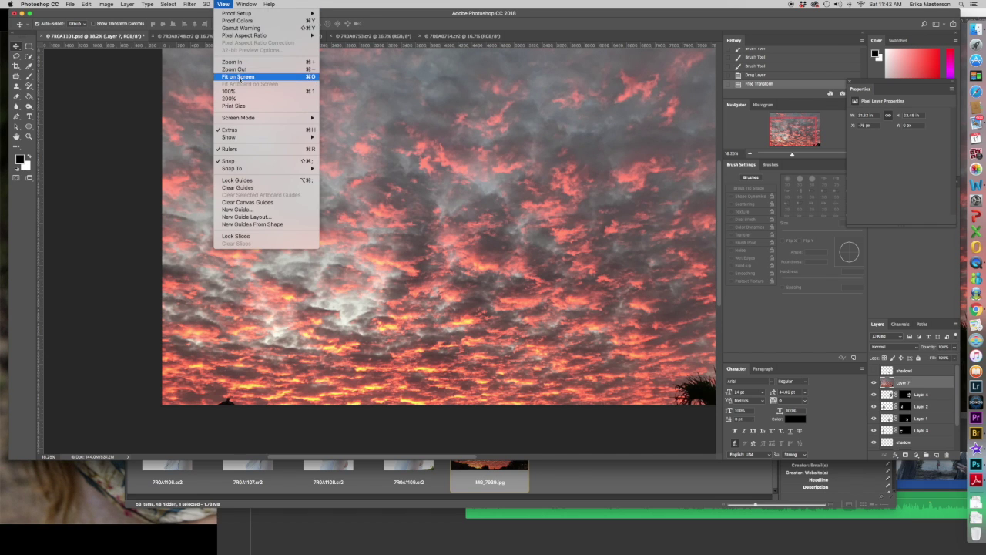
{"action": "left_click", "coordinate": [241, 77]}
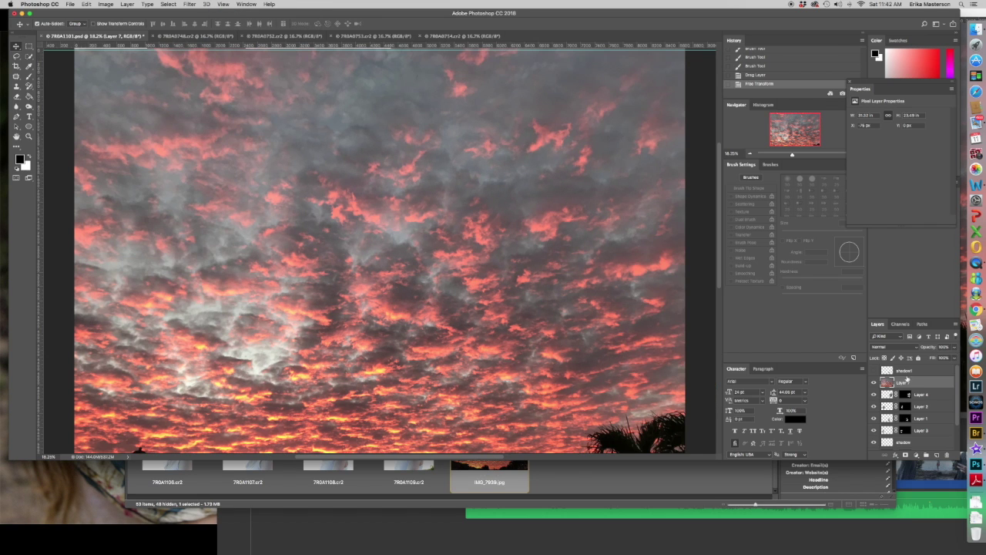
Try the Screen and Soft Light blend modes on the sunset sky layer.
{"action": "left_click", "coordinate": [894, 347]}
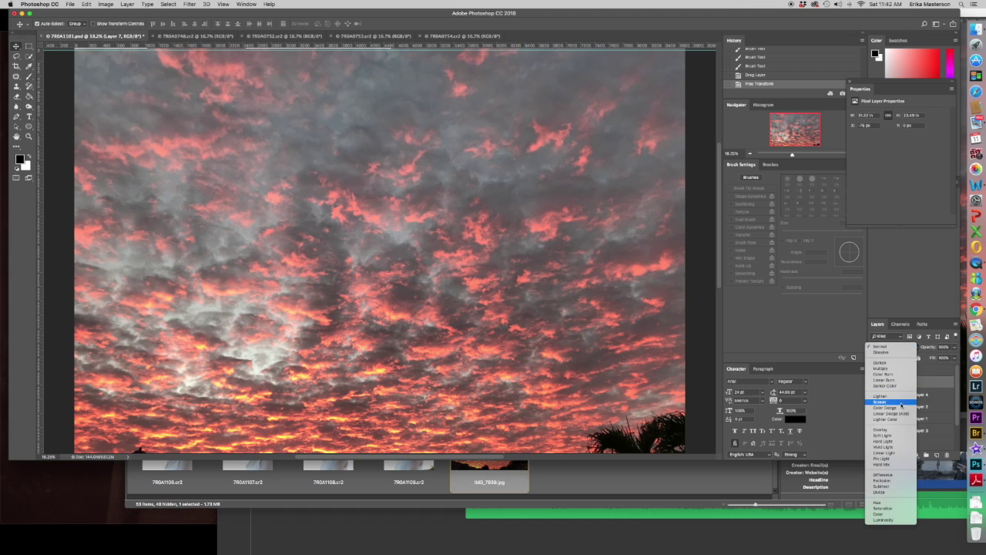
{"action": "left_click", "coordinate": [901, 402]}
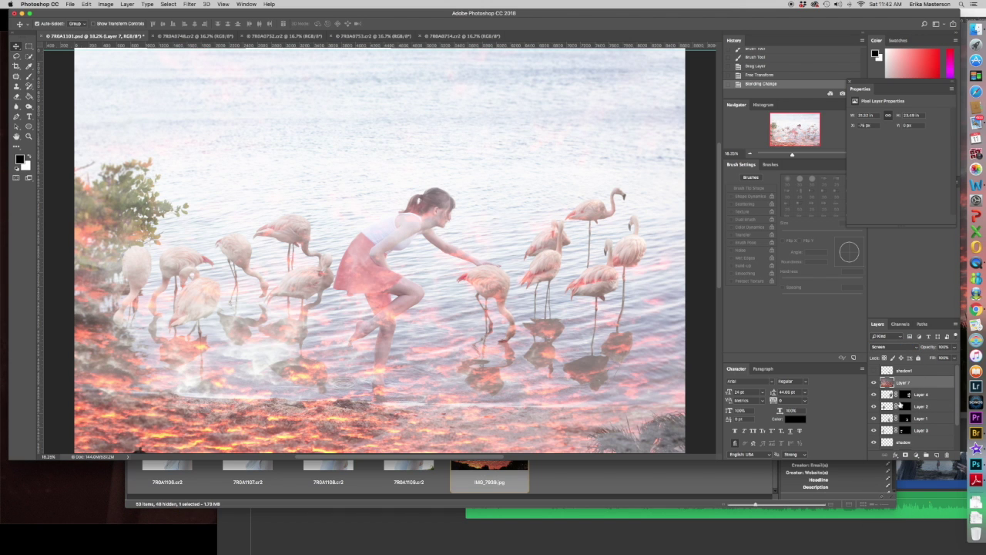
{"action": "left_click", "coordinate": [912, 349]}
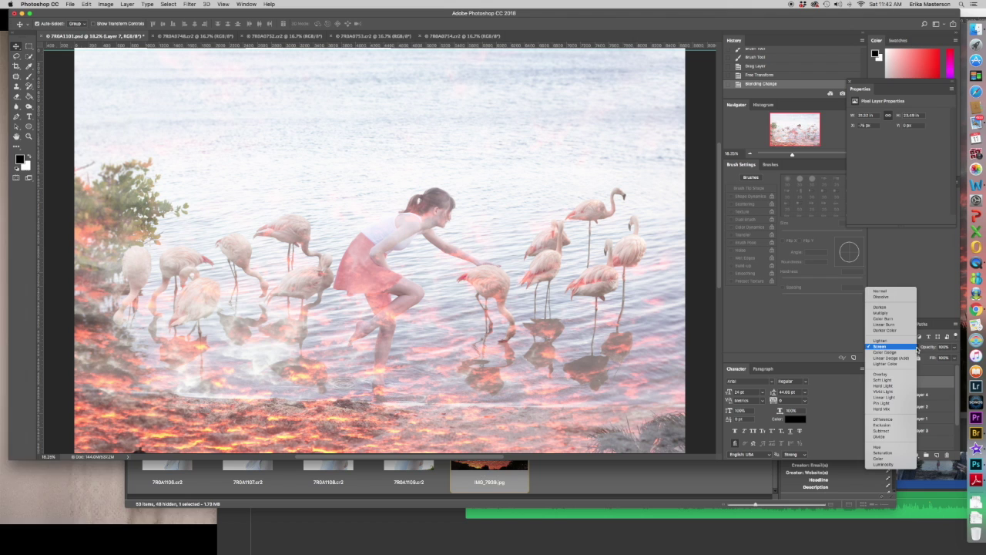
{"action": "left_click", "coordinate": [906, 381]}
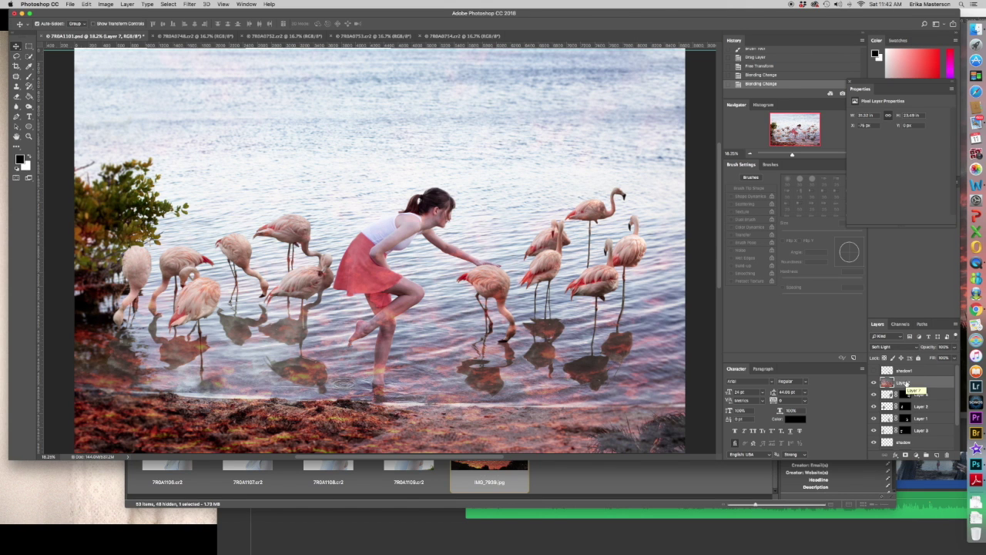
Set the sunset sky layer to Multiply at about 48% opacity and compare the image with the layer hidden and shown.
{"action": "left_click", "coordinate": [914, 348]}
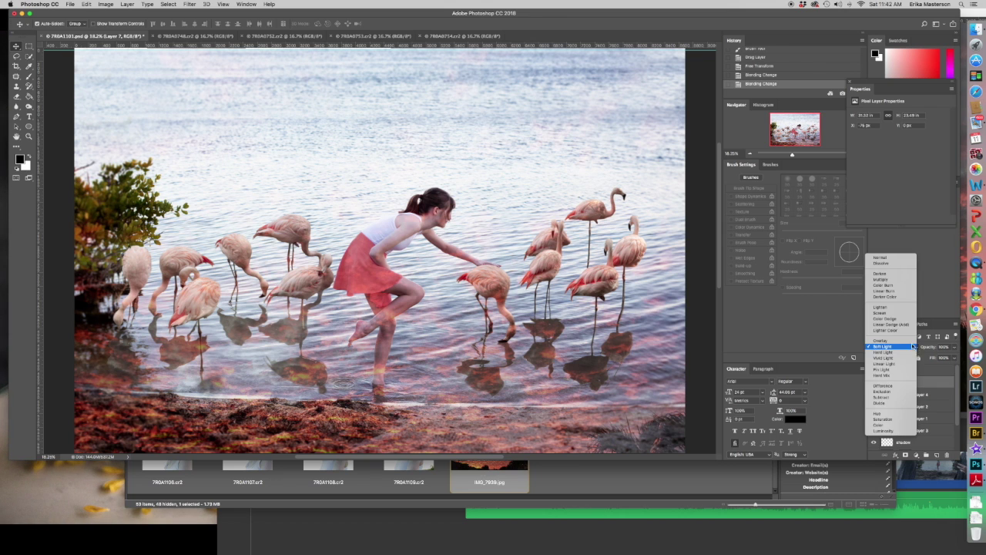
{"action": "left_click", "coordinate": [884, 280]}
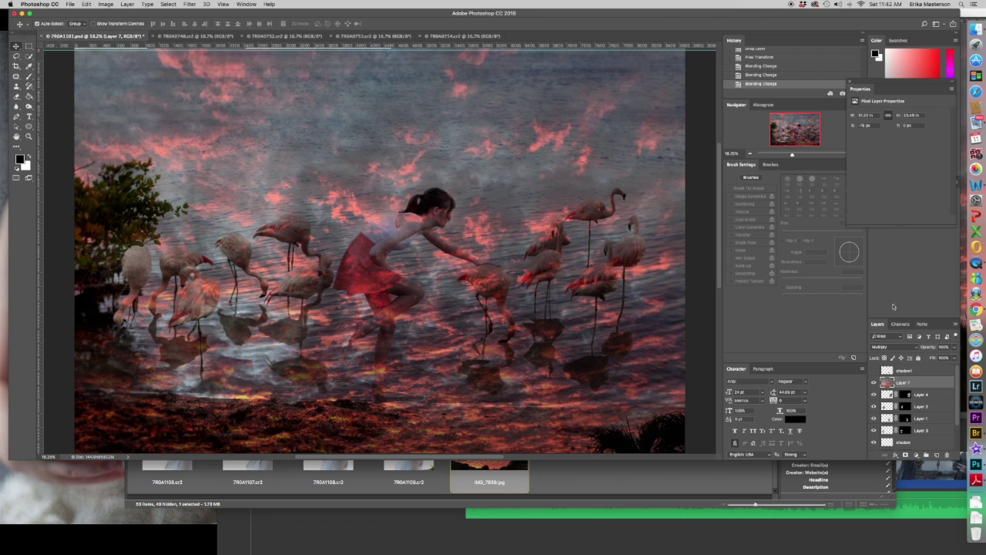
{"action": "left_click", "coordinate": [955, 347]}
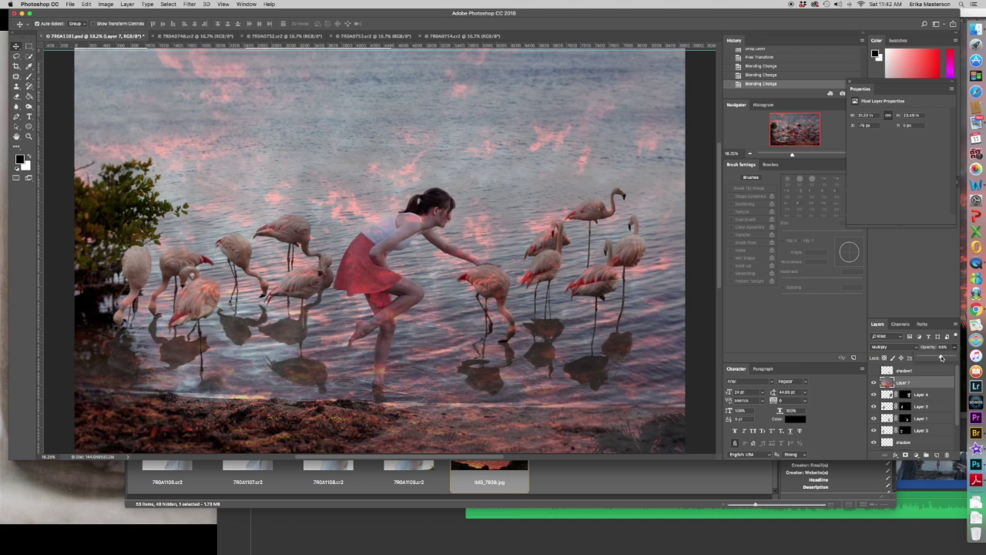
{"action": "left_click_drag", "start_coordinate": [955, 359], "coordinate": [941, 358]}
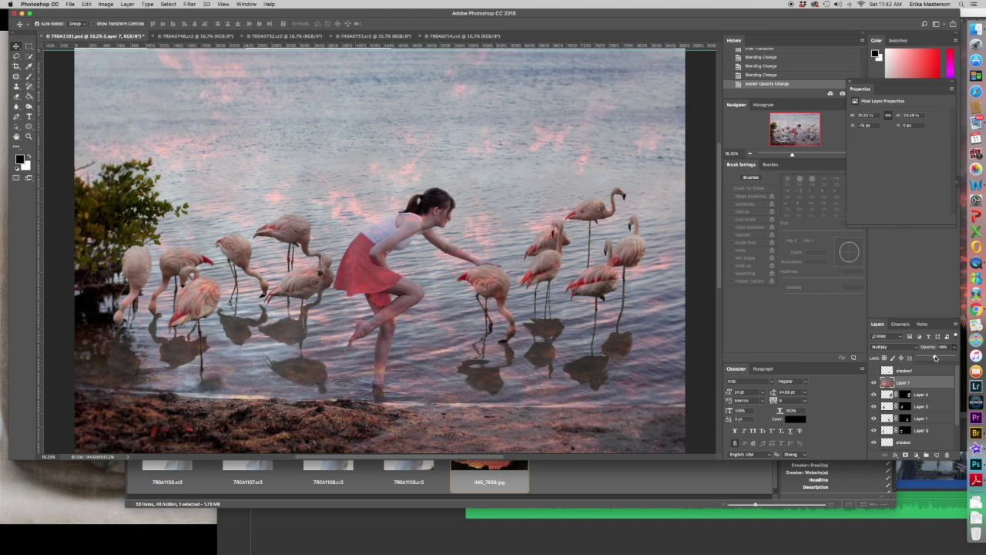
{"action": "left_click", "coordinate": [918, 383]}
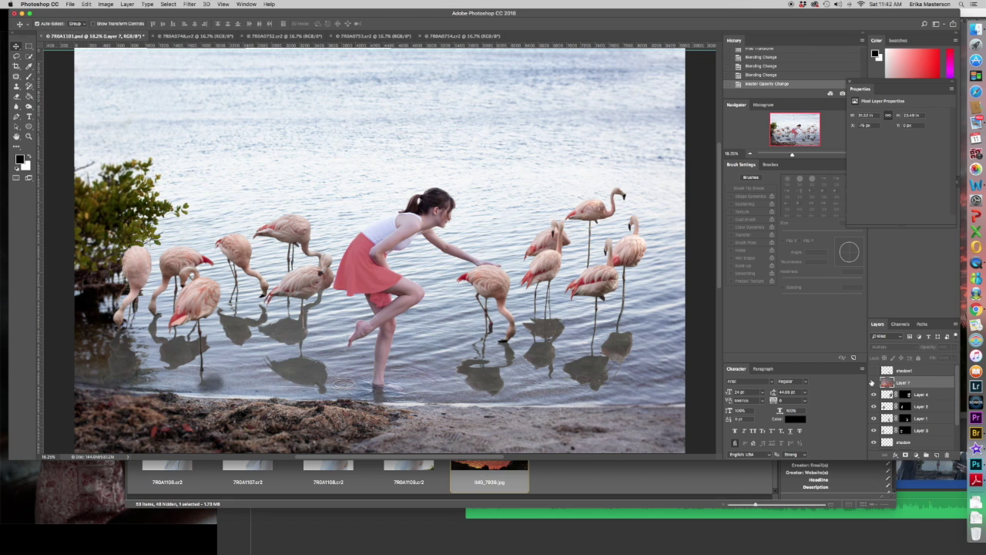
{"action": "left_click", "coordinate": [873, 383]}
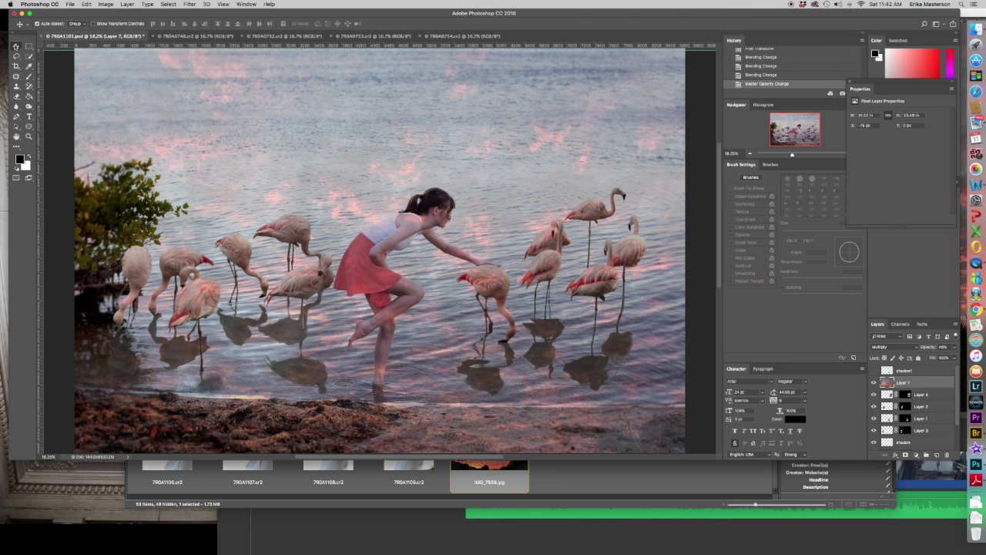
Move the sunset sky layer upward on the canvas, away from the beach.
{"action": "left_click_drag", "start_coordinate": [398, 175], "coordinate": [390, 2]}
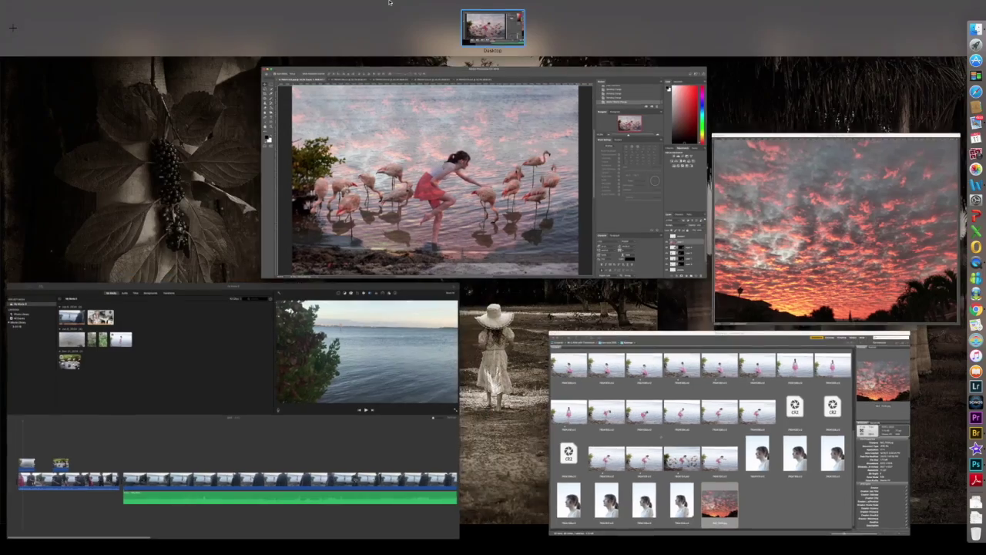
{"action": "left_click", "coordinate": [389, 72]}
{"action": "left_click_drag", "start_coordinate": [492, 210], "coordinate": [491, 165]}
Soften the sunset sky layer with a Gaussian Blur and add a layer mask to it.
{"action": "left_click", "coordinate": [189, 4]}
{"action": "left_click", "coordinate": [324, 152]}
{"action": "left_click_drag", "start_coordinate": [620, 229], "coordinate": [648, 230]}
{"action": "left_click", "coordinate": [703, 125]}
{"action": "left_click", "coordinate": [905, 455]}
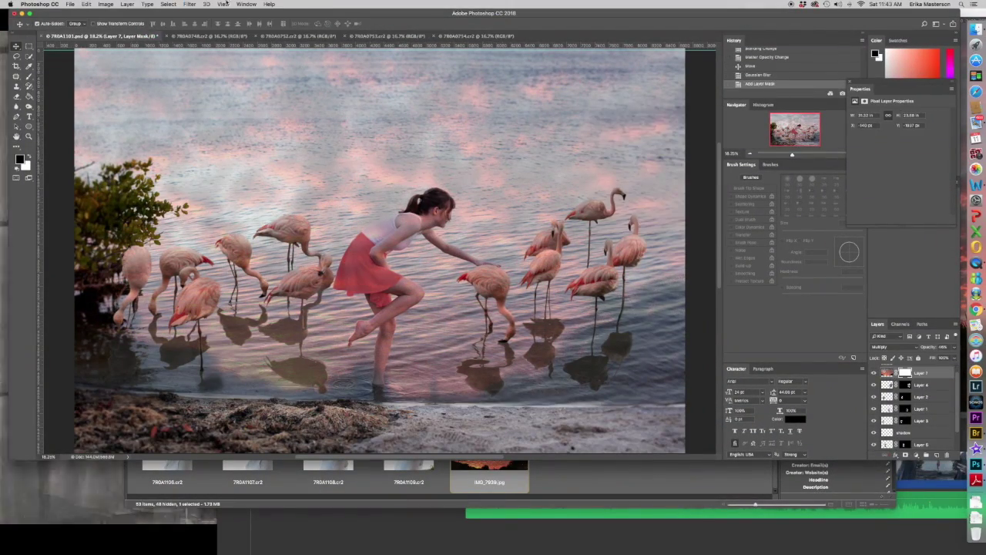
Adjust the brush size and opacity and paint the sky tint off the girl and the flamingo she touches on the mask.
{"action": "left_click", "coordinate": [29, 76]}
{"action": "left_click", "coordinate": [28, 24]}
{"action": "left_click", "coordinate": [49, 25]}
{"action": "left_click", "coordinate": [71, 48]}
{"action": "left_click", "coordinate": [181, 32]}
{"action": "mouse_move", "coordinate": [368, 262]}
{"action": "left_mouse_down"}
{"action": "mouse_move", "coordinate": [401, 229]}
{"action": "mouse_move", "coordinate": [374, 288]}
{"action": "mouse_move", "coordinate": [441, 213]}
{"action": "mouse_move", "coordinate": [436, 203]}
{"action": "left_mouse_up"}
{"action": "left_click_drag", "start_coordinate": [480, 275], "coordinate": [497, 288]}
Reorder the sunset sky layer below the flamingo layers and the shadow layer, stepping back the last mask edit.
{"action": "left_click_drag", "start_coordinate": [929, 373], "coordinate": [934, 439]}
{"action": "left_click", "coordinate": [222, 4]}
{"action": "left_click", "coordinate": [232, 61]}
{"action": "key", "text": "super+plus"}
{"action": "left_click_drag", "start_coordinate": [431, 182], "coordinate": [316, 296]}
{"action": "left_click", "coordinate": [86, 4]}
{"action": "left_click", "coordinate": [89, 29]}
{"action": "left_click_drag", "start_coordinate": [933, 371], "coordinate": [933, 438]}
Refine the sky mask over the girl's skirt, legs and torso, alternating black and white at adjusted brush opacity.
{"action": "mouse_move", "coordinate": [314, 302]}
{"action": "left_mouse_down"}
{"action": "mouse_move", "coordinate": [360, 222]}
{"action": "mouse_move", "coordinate": [473, 150]}
{"action": "mouse_move", "coordinate": [441, 320]}
{"action": "mouse_move", "coordinate": [316, 316]}
{"action": "left_mouse_up"}
{"action": "mouse_move", "coordinate": [388, 440]}
{"action": "left_mouse_down"}
{"action": "mouse_move", "coordinate": [420, 349]}
{"action": "mouse_move", "coordinate": [372, 271]}
{"action": "mouse_move", "coordinate": [380, 199]}
{"action": "mouse_move", "coordinate": [352, 223]}
{"action": "mouse_move", "coordinate": [308, 311]}
{"action": "left_mouse_up"}
{"action": "left_click_drag", "start_coordinate": [169, 24], "coordinate": [169, 35]}
{"action": "key", "text": "x"}
{"action": "mouse_move", "coordinate": [405, 199]}
{"action": "left_mouse_down"}
{"action": "mouse_move", "coordinate": [362, 216]}
{"action": "mouse_move", "coordinate": [435, 193]}
{"action": "left_mouse_up"}
{"action": "left_click_drag", "start_coordinate": [169, 24], "coordinate": [159, 35]}
{"action": "key", "text": "x"}
{"action": "mouse_move", "coordinate": [370, 215]}
{"action": "left_mouse_down"}
{"action": "mouse_move", "coordinate": [434, 192]}
{"action": "mouse_move", "coordinate": [422, 238]}
{"action": "left_mouse_up"}
Paint the sky tint off the girl's face, arms and legs with a smaller brush, raising its opacity to 100%.
{"action": "left_click", "coordinate": [49, 24]}
{"action": "left_click_drag", "start_coordinate": [98, 50], "coordinate": [71, 49]}
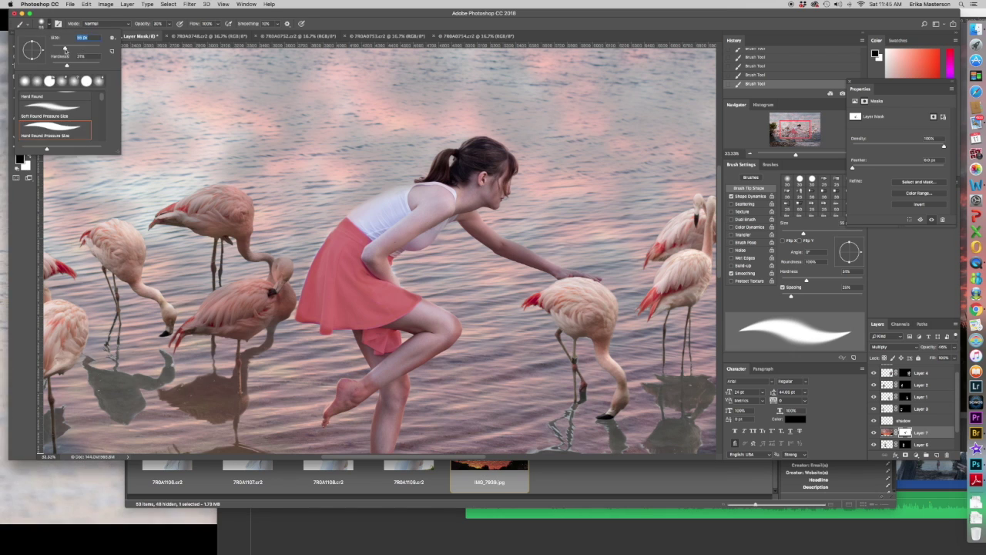
{"action": "left_click_drag", "start_coordinate": [494, 204], "coordinate": [506, 194]}
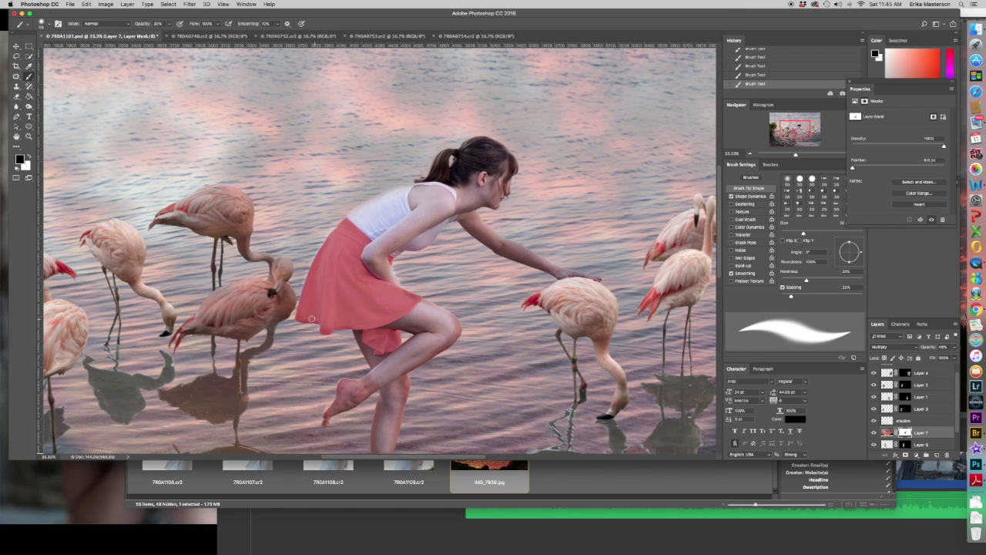
{"action": "key", "text": "0"}
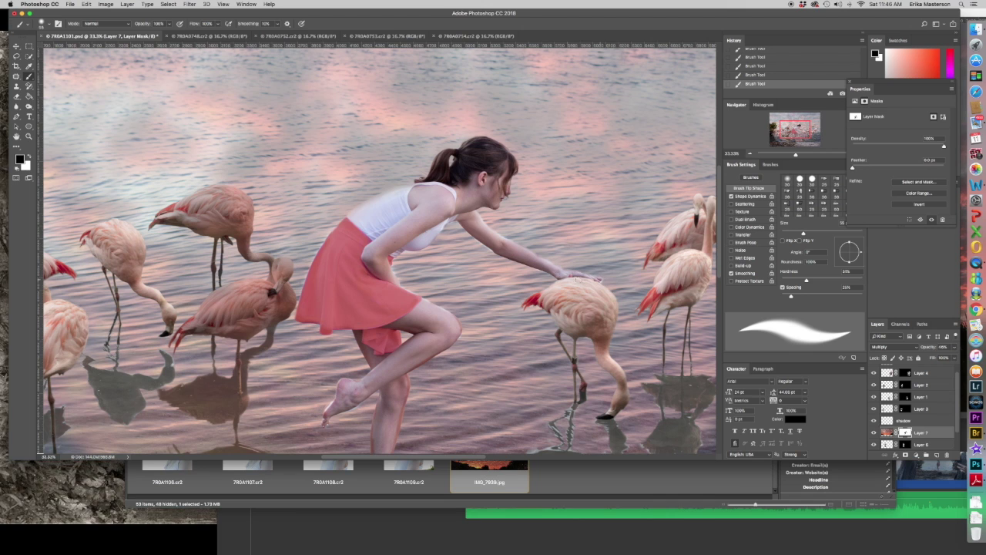
{"action": "scroll", "coordinate": [378, 234], "scroll_direction": "down", "scroll_amount": 5}
{"action": "mouse_move", "coordinate": [371, 345]}
{"action": "left_mouse_down"}
{"action": "mouse_move", "coordinate": [377, 297]}
{"action": "mouse_move", "coordinate": [412, 353]}
{"action": "mouse_move", "coordinate": [376, 314]}
{"action": "mouse_move", "coordinate": [424, 211]}
{"action": "left_mouse_up"}
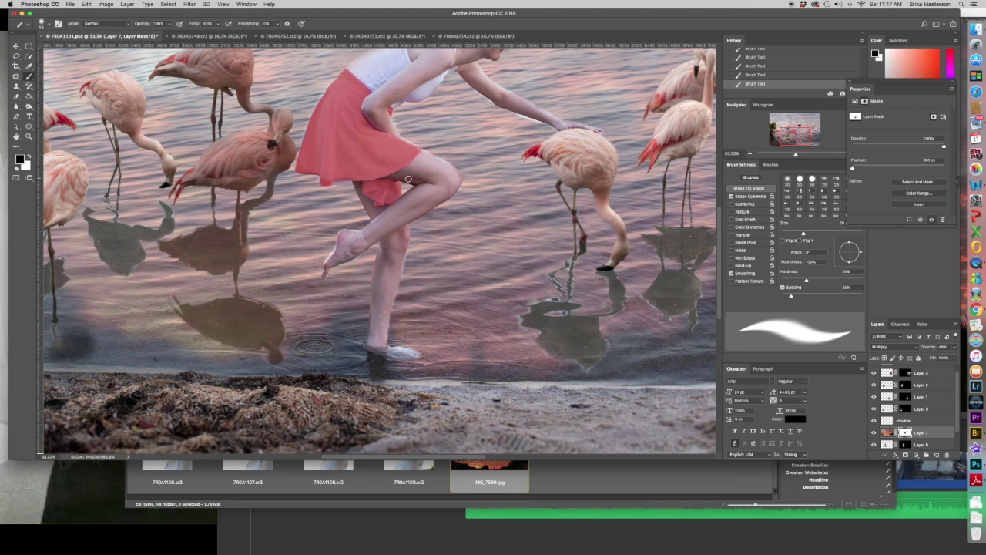
Restore the sky tint around the girl's standing leg and submerged foot with a smaller white brush at reduced opacity.
{"action": "left_click", "coordinate": [49, 24]}
{"action": "left_click_drag", "start_coordinate": [67, 49], "coordinate": [60, 50]}
{"action": "left_click_drag", "start_coordinate": [169, 24], "coordinate": [154, 35]}
{"action": "key", "text": "x"}
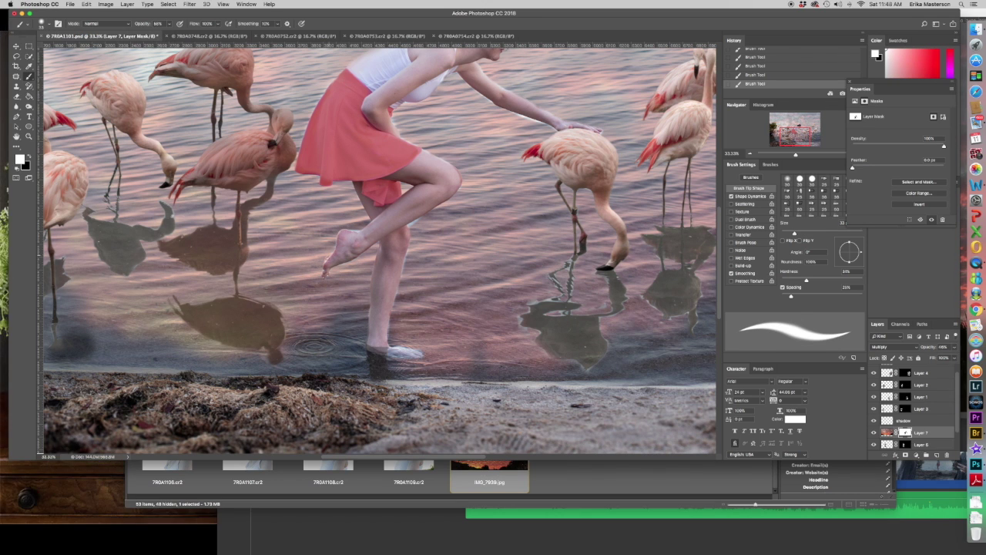
{"action": "key", "text": "super+equal"}
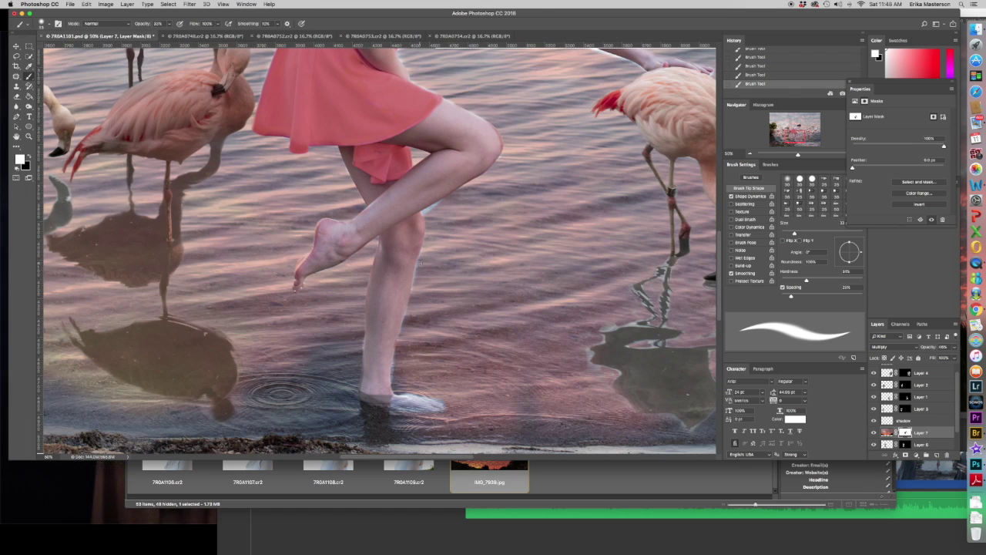
{"action": "mouse_move", "coordinate": [393, 362]}
{"action": "left_mouse_down"}
{"action": "mouse_move", "coordinate": [427, 399]}
{"action": "mouse_move", "coordinate": [408, 404]}
{"action": "left_mouse_up"}
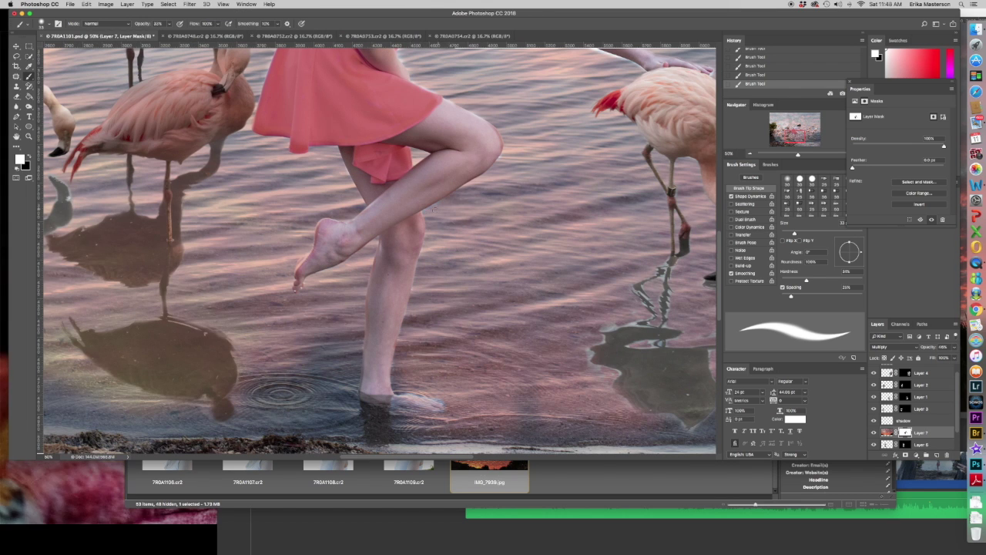
Touch up the sky mask along the girl's legs, torso and outstretched arm, switching between white and black.
{"action": "scroll", "coordinate": [434, 210], "scroll_direction": "up", "scroll_amount": 1}
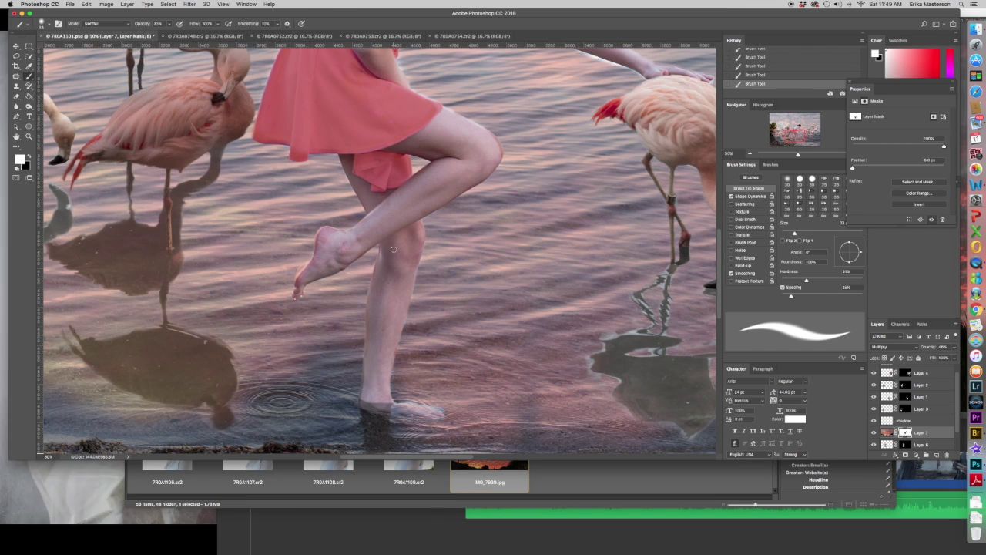
{"action": "scroll", "coordinate": [427, 99], "scroll_direction": "up", "scroll_amount": 5}
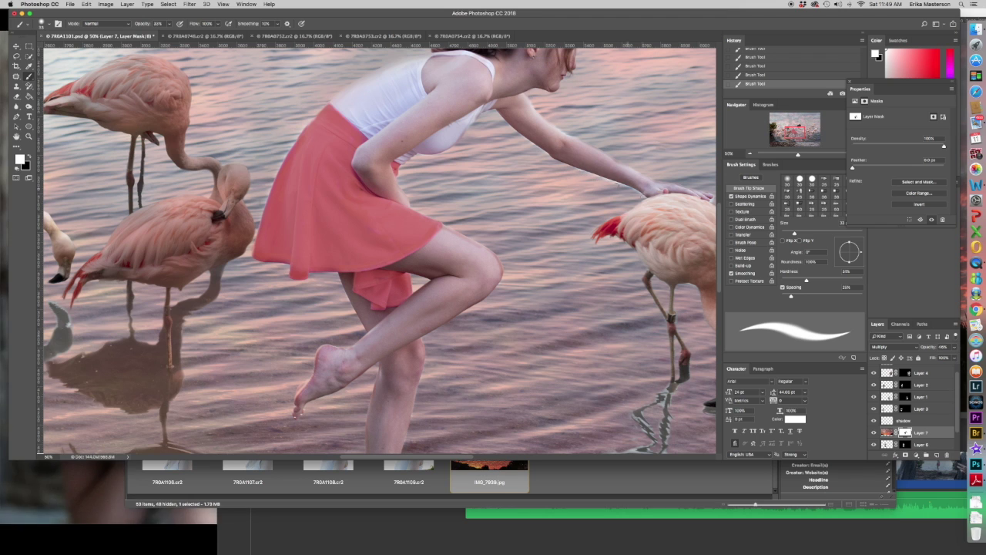
{"action": "scroll", "coordinate": [527, 192], "scroll_direction": "up", "scroll_amount": 3}
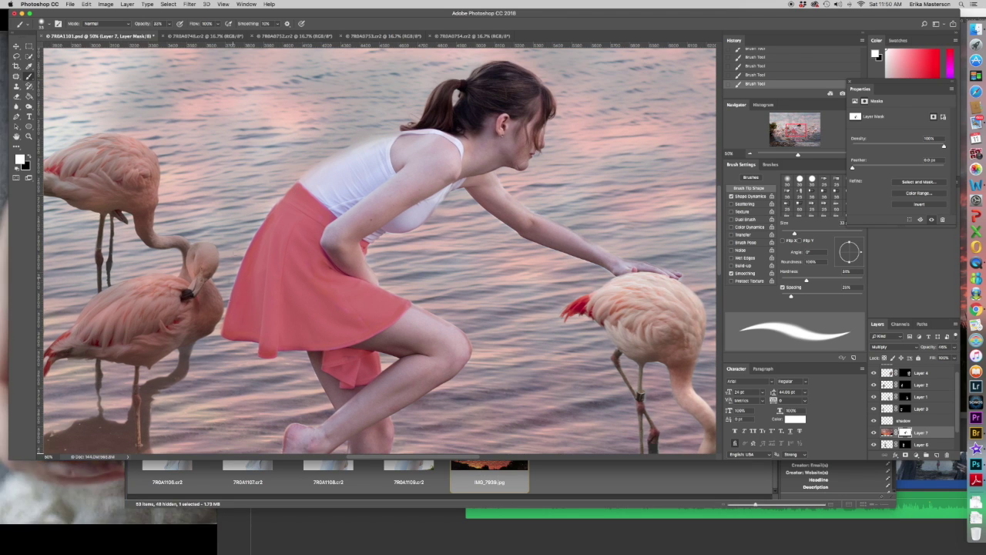
{"action": "key", "text": "x"}
{"action": "scroll", "coordinate": [466, 342], "scroll_direction": "down", "scroll_amount": 4}
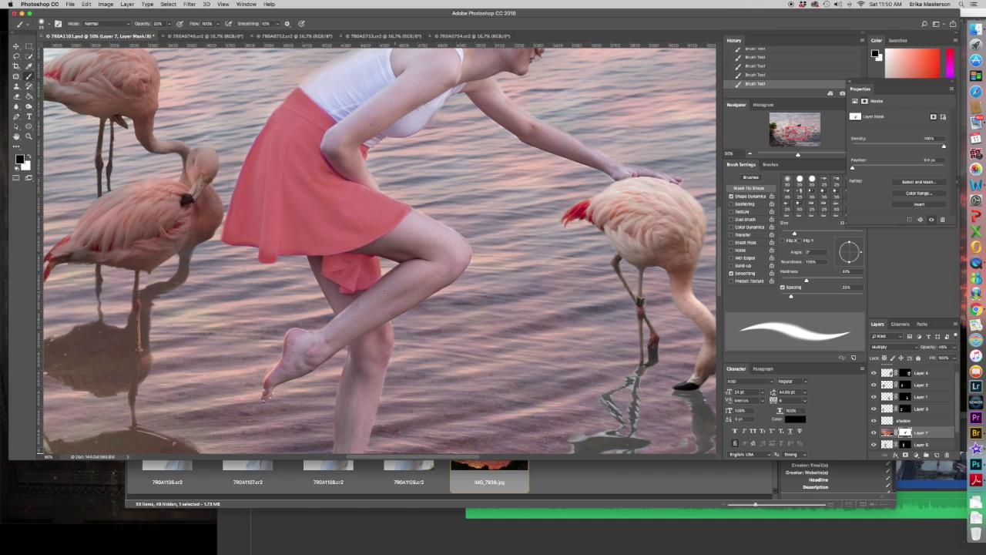
{"action": "scroll", "coordinate": [465, 362], "scroll_direction": "down", "scroll_amount": 5}
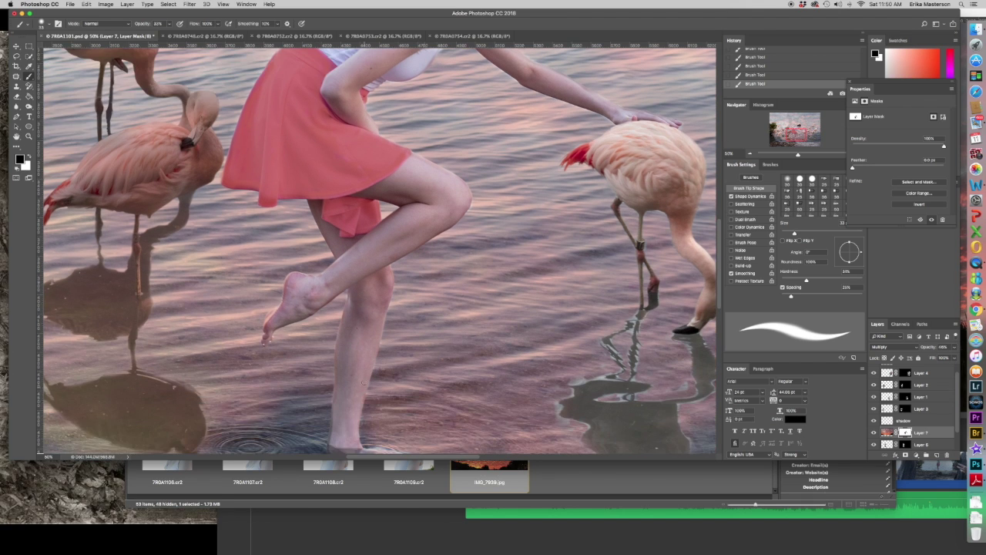
{"action": "scroll", "coordinate": [468, 293], "scroll_direction": "up", "scroll_amount": 4}
{"action": "key", "text": "x"}
{"action": "scroll", "coordinate": [472, 232], "scroll_direction": "up", "scroll_amount": 4}
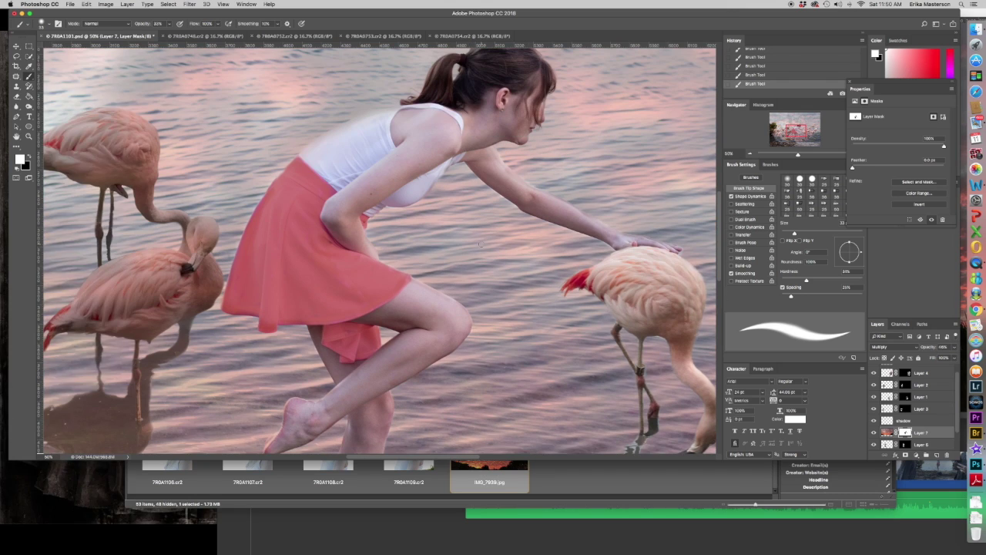
{"action": "scroll", "coordinate": [472, 232], "scroll_direction": "right", "scroll_amount": 3}
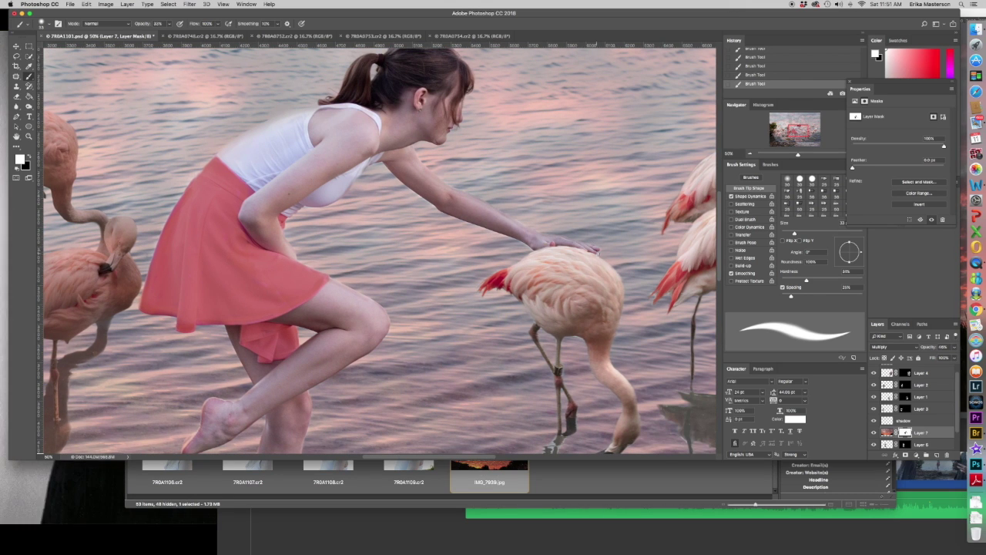
Lightly reduce the sky tint over the girl with a larger black brush at 14% opacity, then fit the image on screen.
{"action": "left_click", "coordinate": [169, 24]}
{"action": "left_click_drag", "start_coordinate": [167, 34], "coordinate": [158, 35]}
{"action": "left_click", "coordinate": [46, 24]}
{"action": "left_click_drag", "start_coordinate": [40, 51], "coordinate": [59, 51]}
{"action": "left_click", "coordinate": [30, 157]}
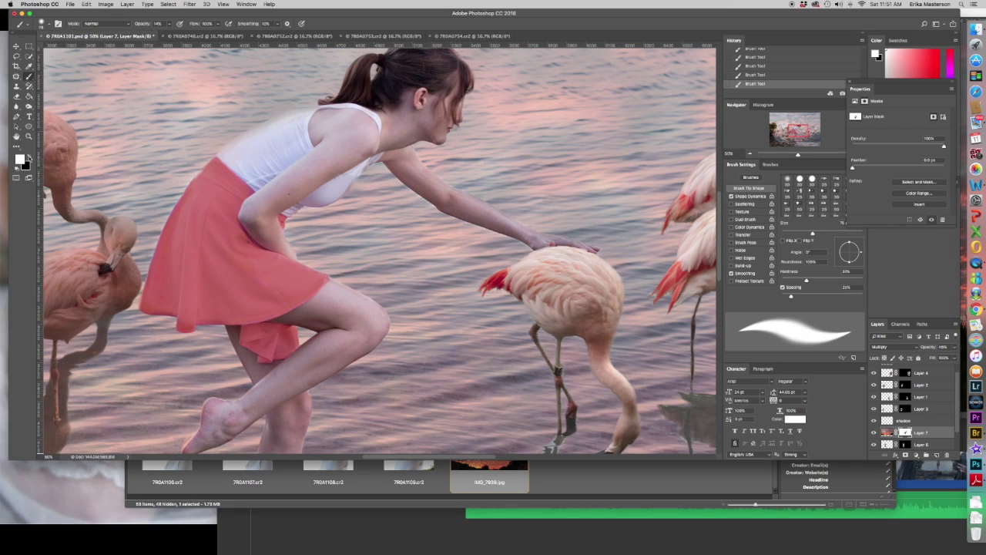
{"action": "scroll", "coordinate": [590, 305], "scroll_direction": "up", "scroll_amount": 2}
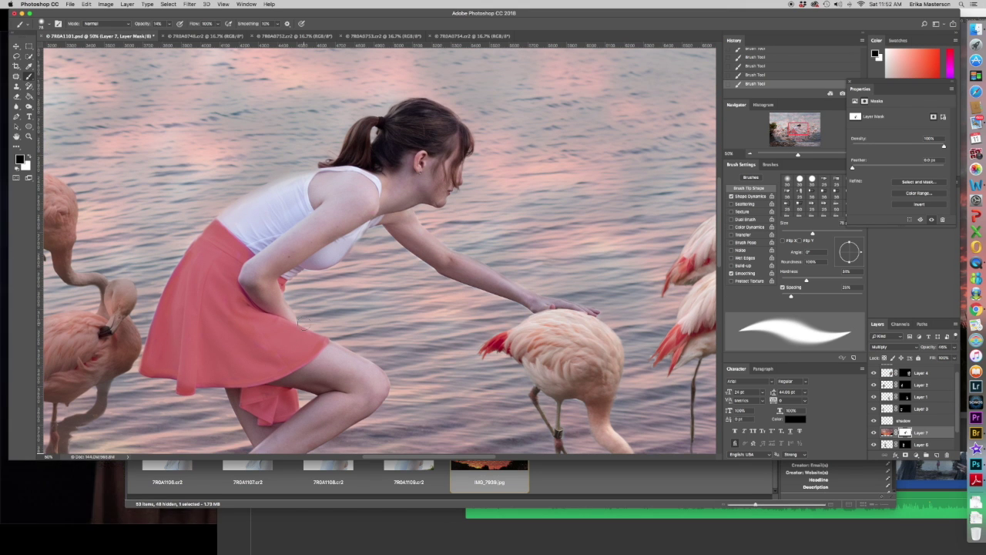
{"action": "scroll", "coordinate": [365, 184], "scroll_direction": "down", "scroll_amount": 7}
{"action": "key", "text": "super+0"}
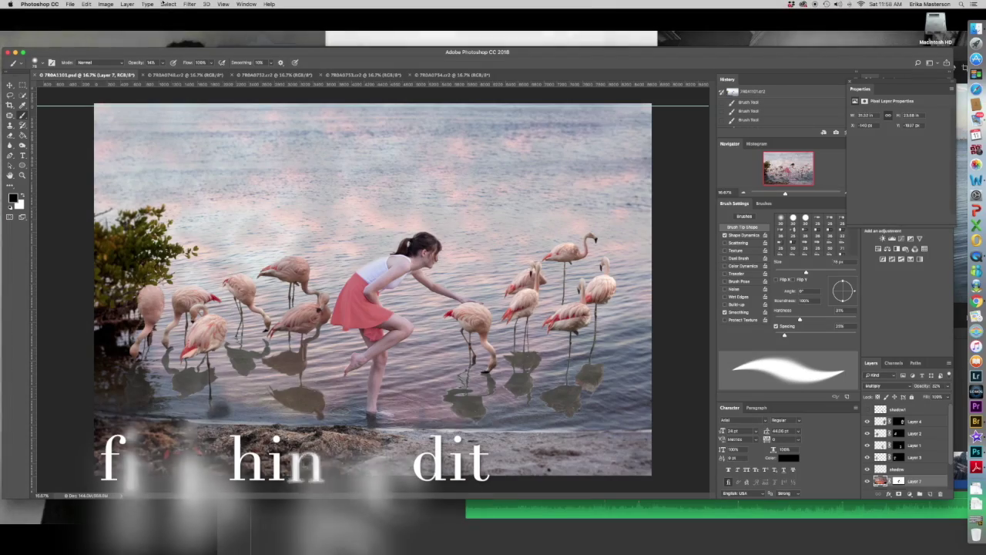
Flatten the composite into a single background layer, discarding the hidden layers.
{"action": "left_click", "coordinate": [127, 4]}
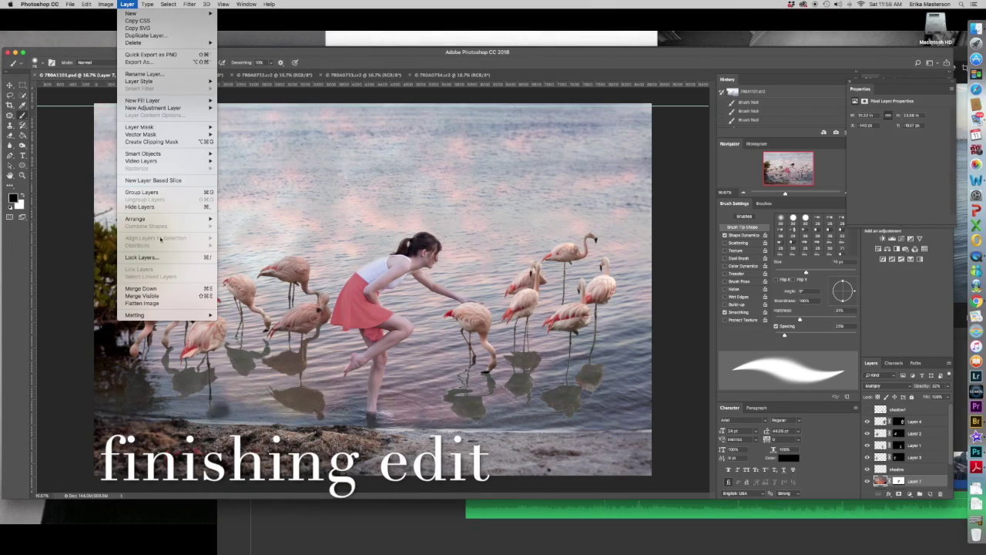
{"action": "left_click", "coordinate": [142, 303]}
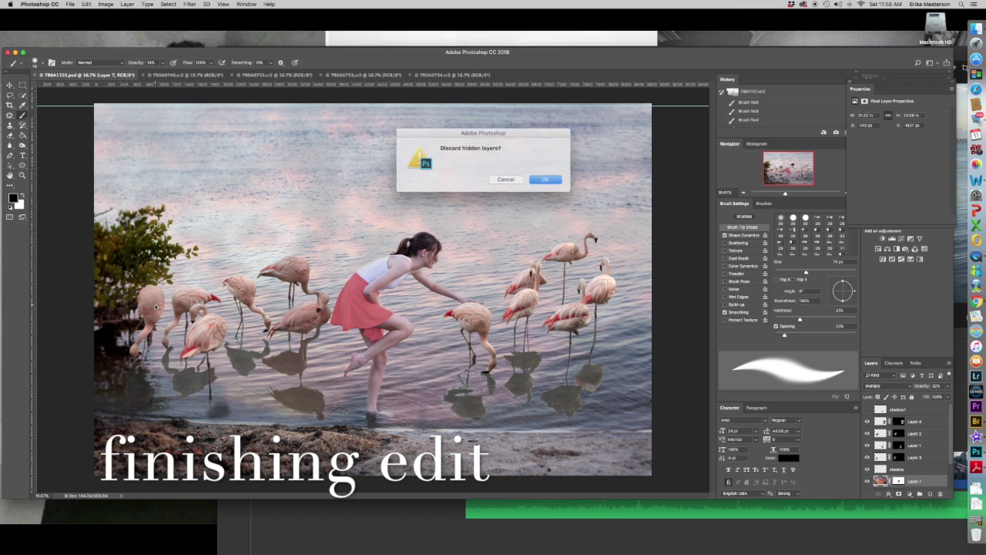
{"action": "left_click", "coordinate": [550, 180]}
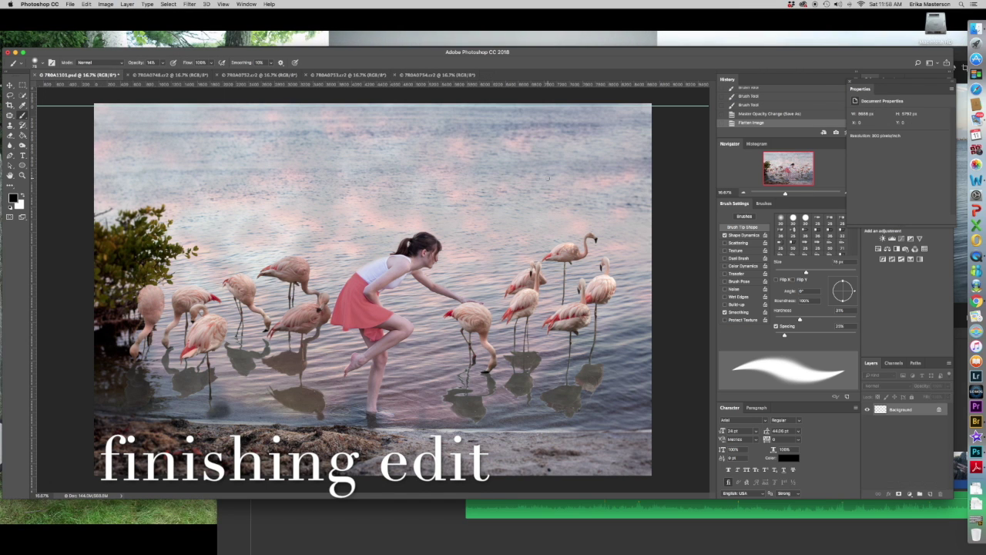
Open the flattened image in the Alien Skin Exposure 5 filter.
{"action": "left_click", "coordinate": [189, 4]}
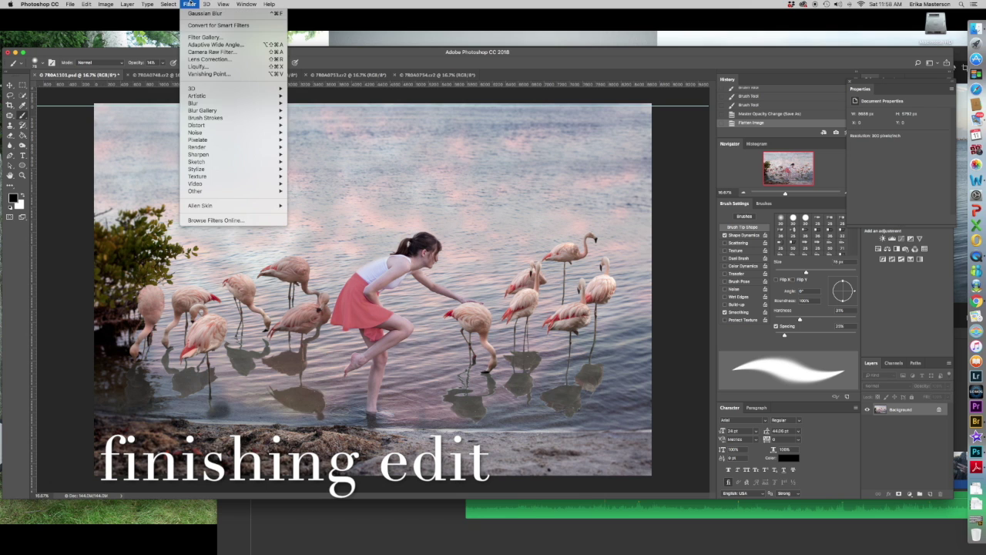
{"action": "mouse_move", "coordinate": [274, 205]}
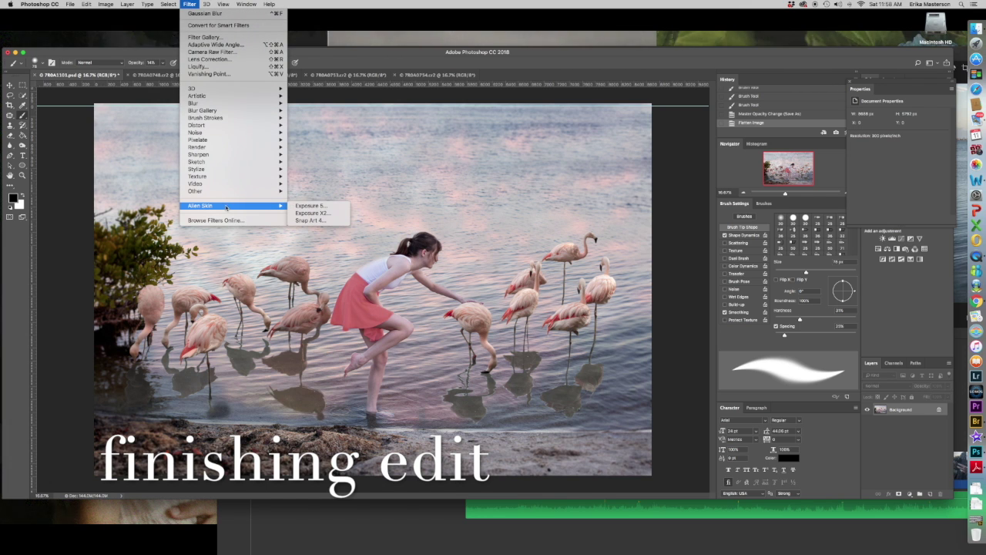
{"action": "left_click", "coordinate": [304, 207]}
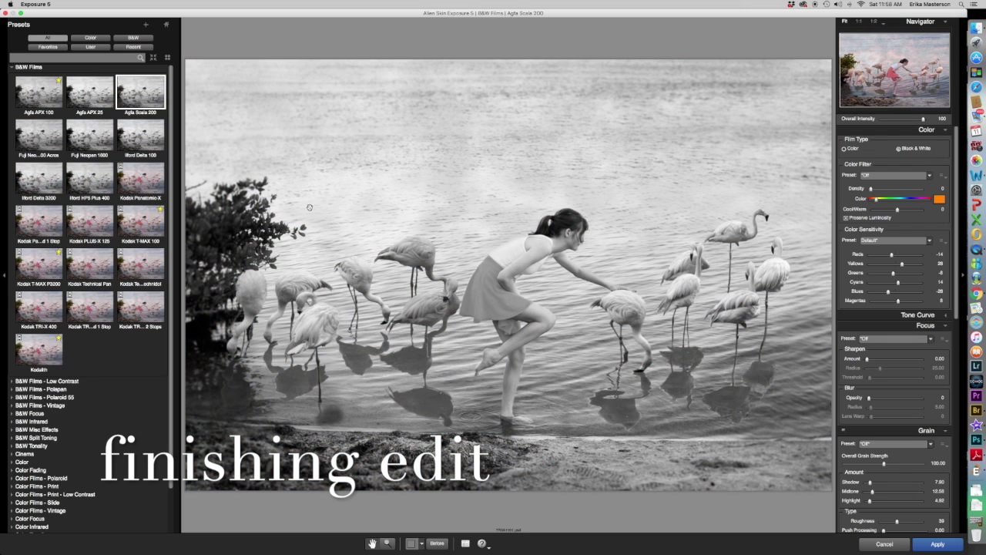
Show only the color presets and try the Color Fading looks Color Photo, Color Photo - Dust & Scratches and Color Photo - Fading.
{"action": "left_click", "coordinate": [91, 38]}
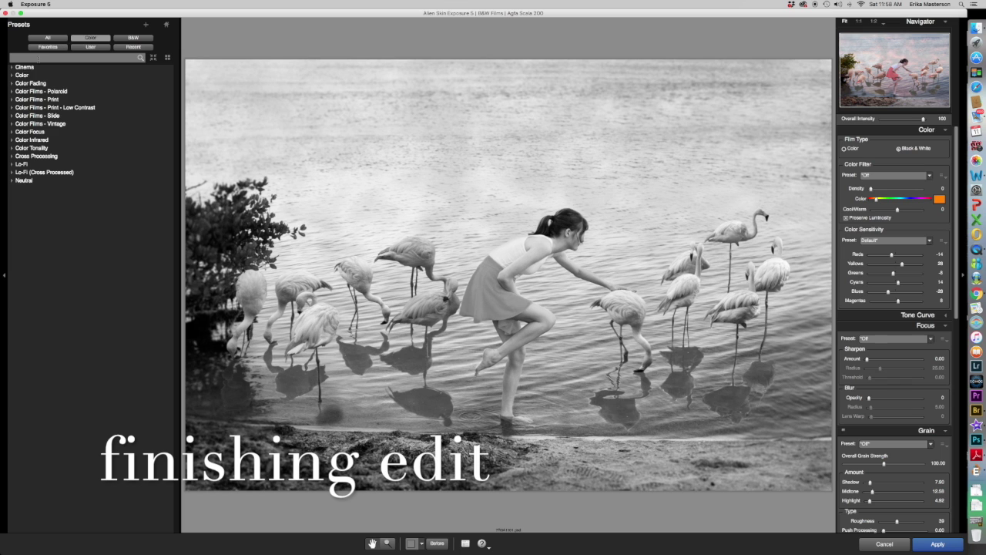
{"action": "left_click", "coordinate": [32, 83]}
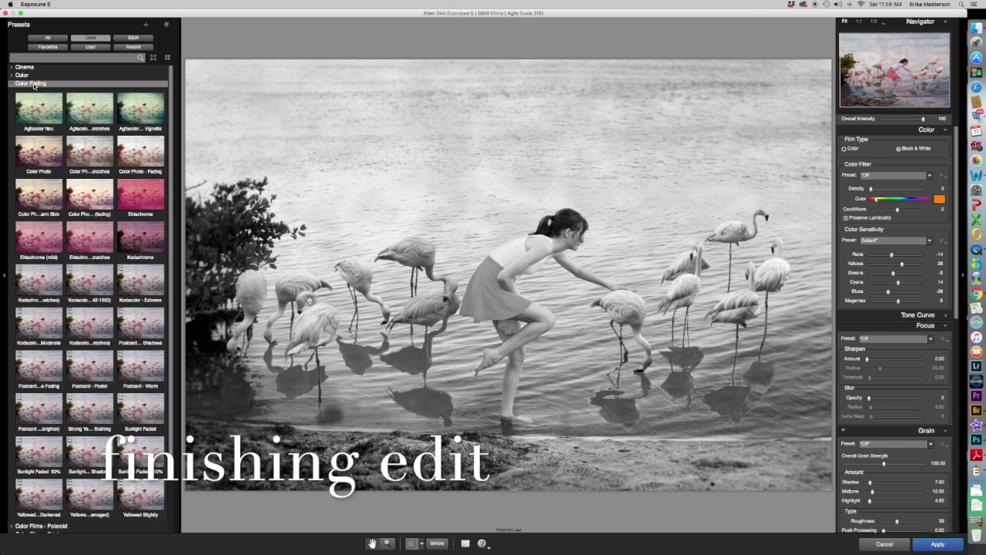
{"action": "left_click", "coordinate": [38, 154]}
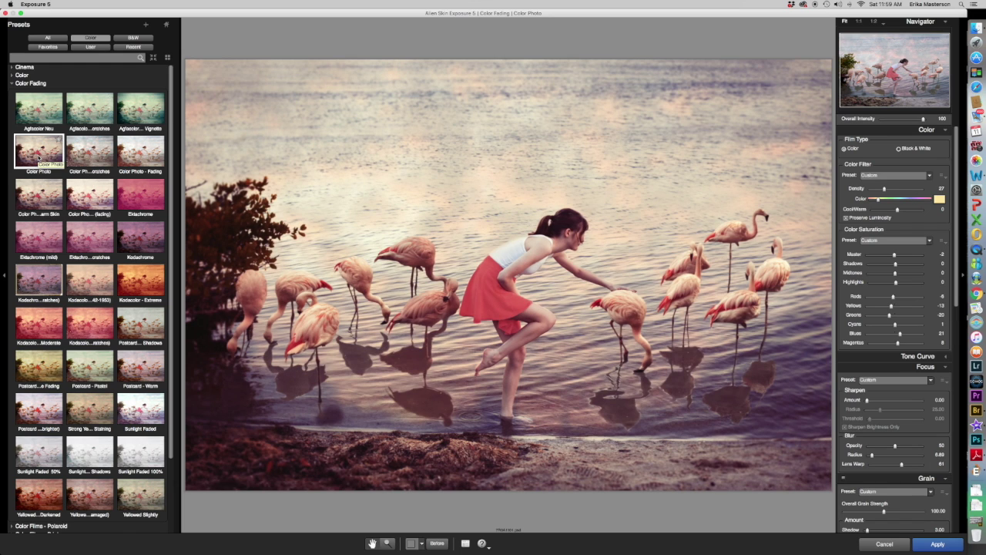
{"action": "left_click", "coordinate": [92, 154]}
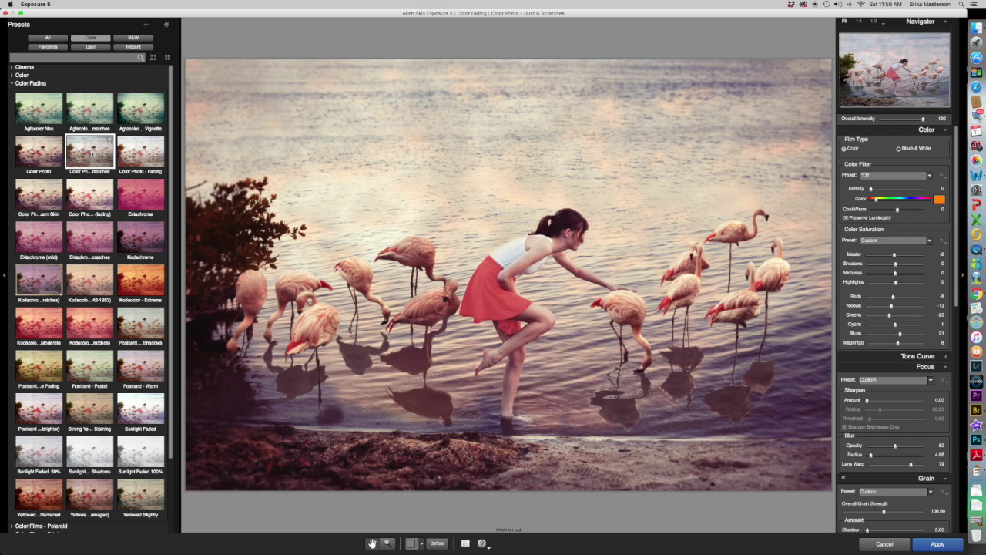
{"action": "left_click", "coordinate": [139, 153]}
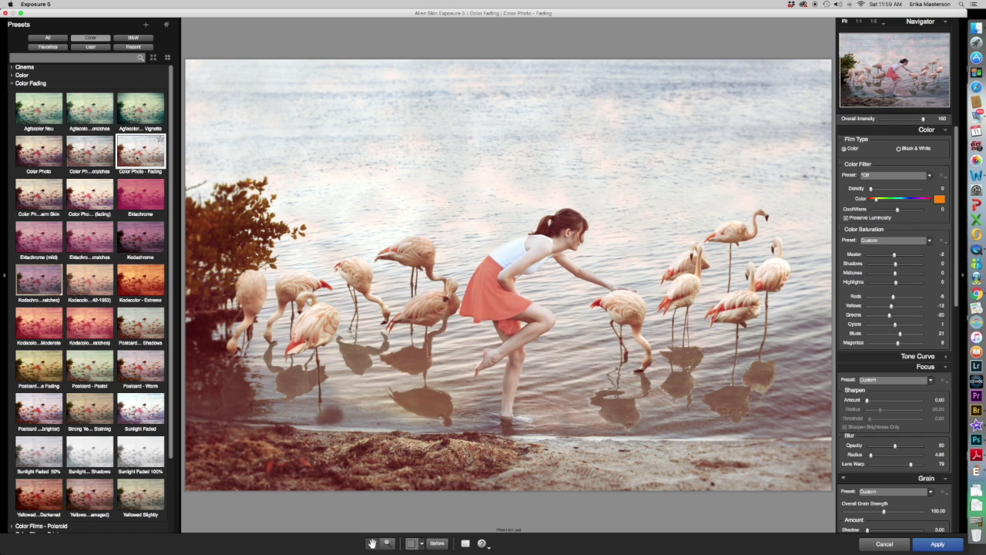
Try Postcard - Brown Shadows and compare Kodacolor (1942-1953) with Kodacolor - Moderate (Dust & Scratches).
{"action": "left_click", "coordinate": [137, 328]}
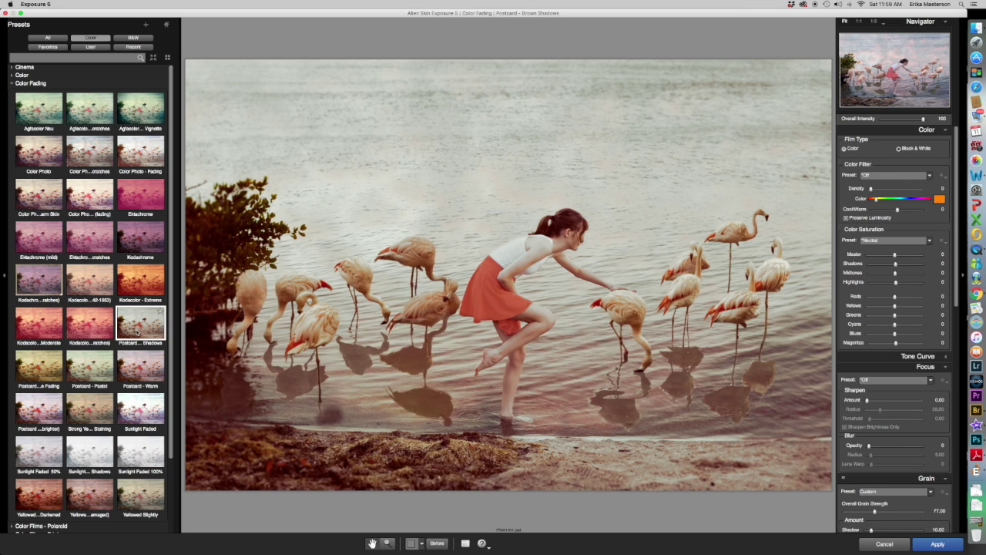
{"action": "left_click", "coordinate": [89, 284]}
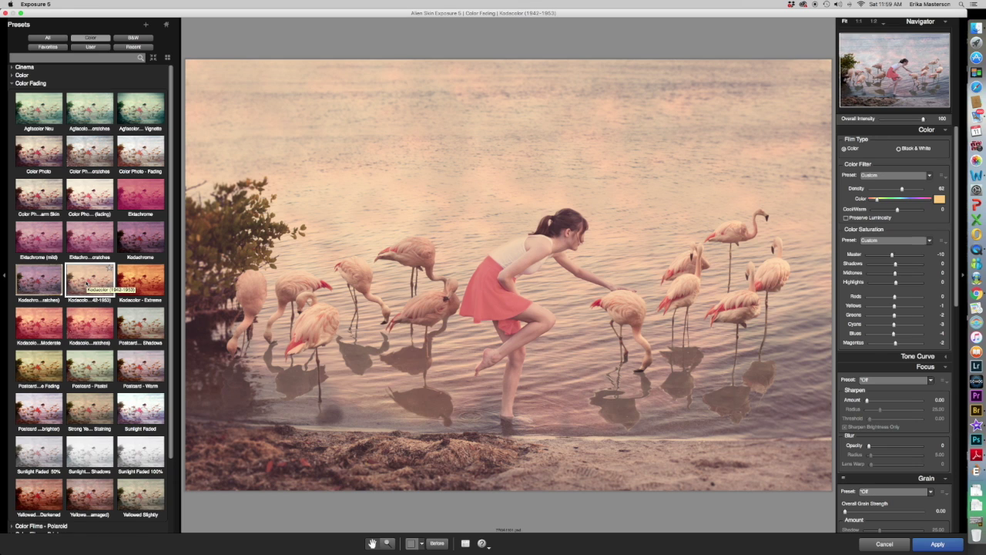
{"action": "left_click", "coordinate": [42, 322]}
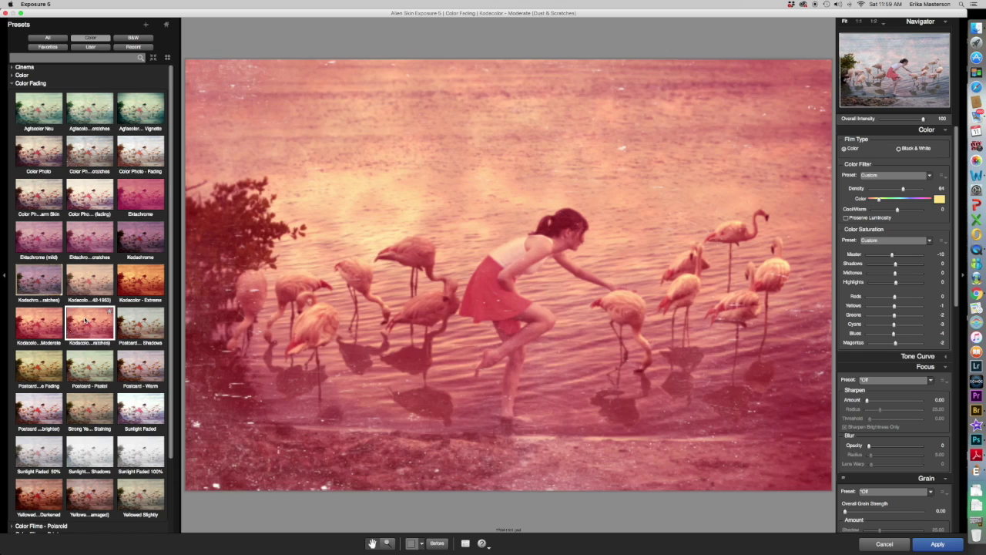
{"action": "left_click", "coordinate": [93, 286]}
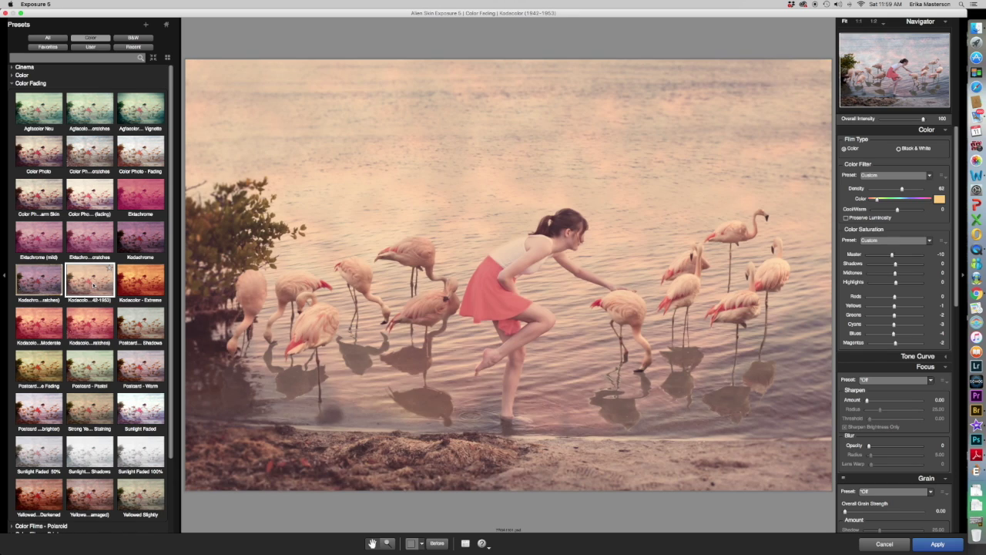
Compare the Color Fading presets Yellowed and Darkened (Damaged), Yellowed and Darkened, and Yellowed Slightly on the image.
{"action": "scroll", "coordinate": [92, 287], "scroll_direction": "down", "scroll_amount": 5}
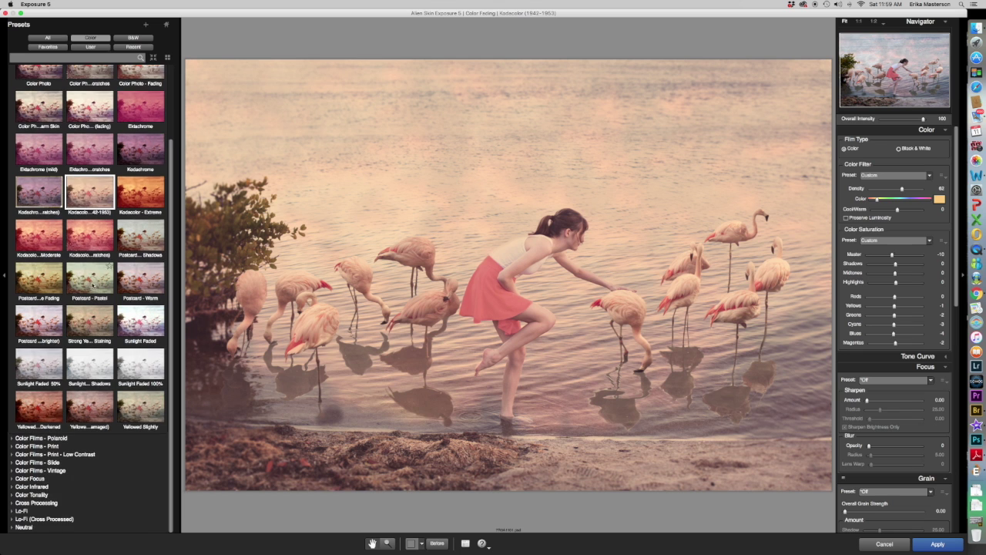
{"action": "left_click", "coordinate": [90, 414]}
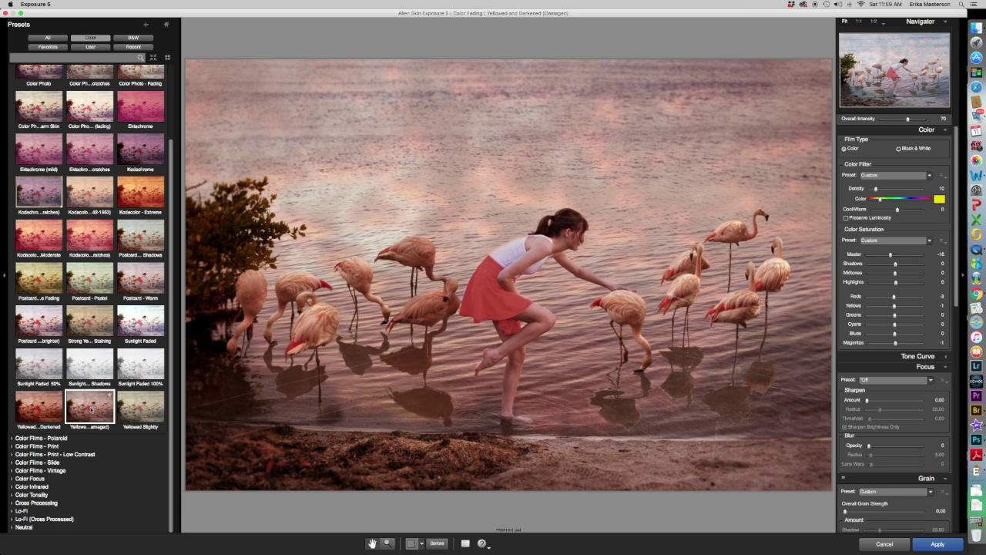
{"action": "left_click", "coordinate": [36, 412]}
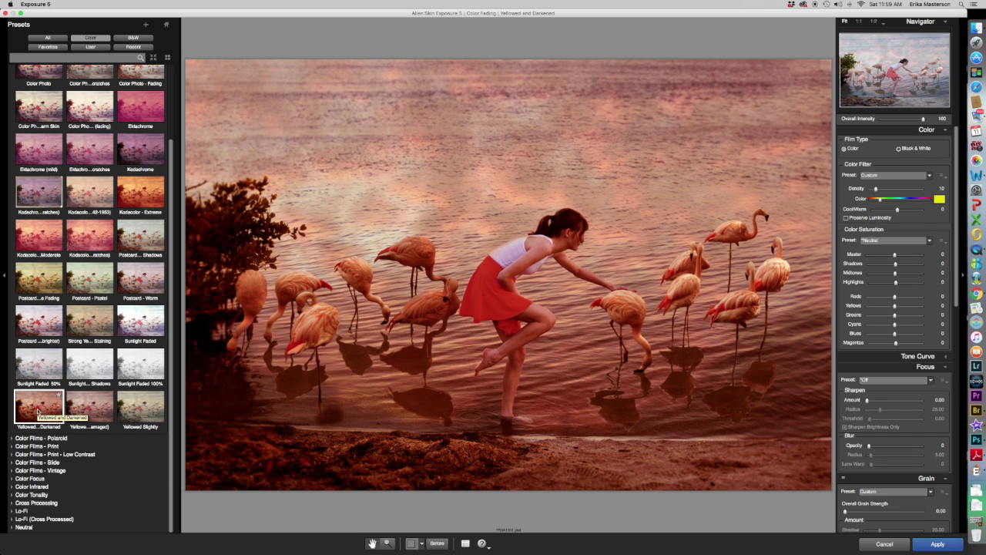
{"action": "left_click", "coordinate": [132, 410]}
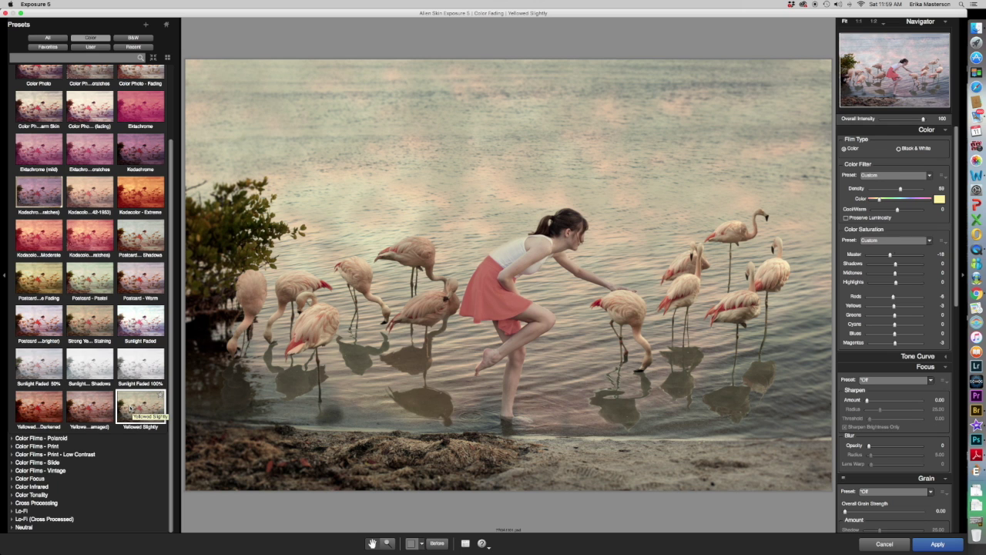
{"action": "left_click", "coordinate": [91, 408]}
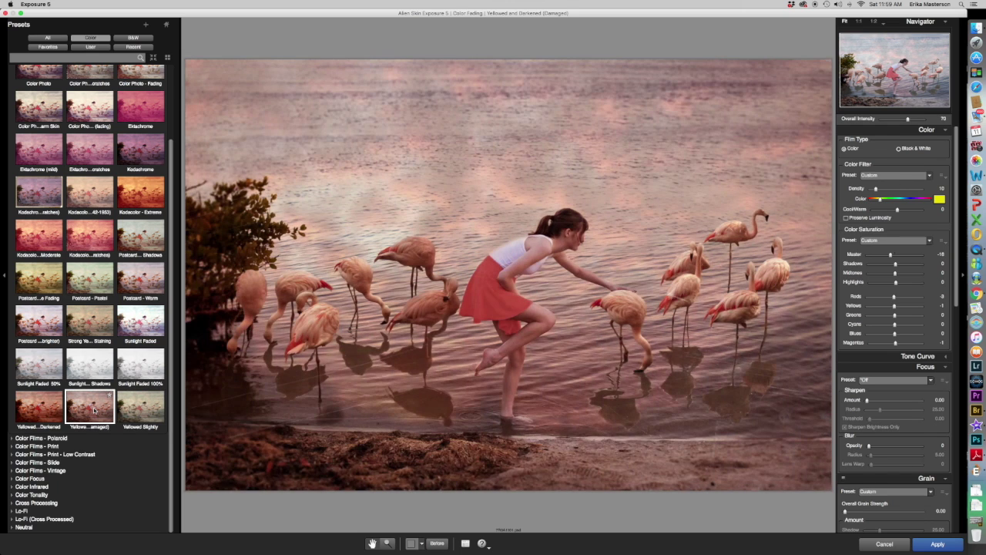
Compare the Strong Yellow Staining preset with Postcard - Extreme Blue Fading and Postcard - Pastel.
{"action": "left_click", "coordinate": [91, 326]}
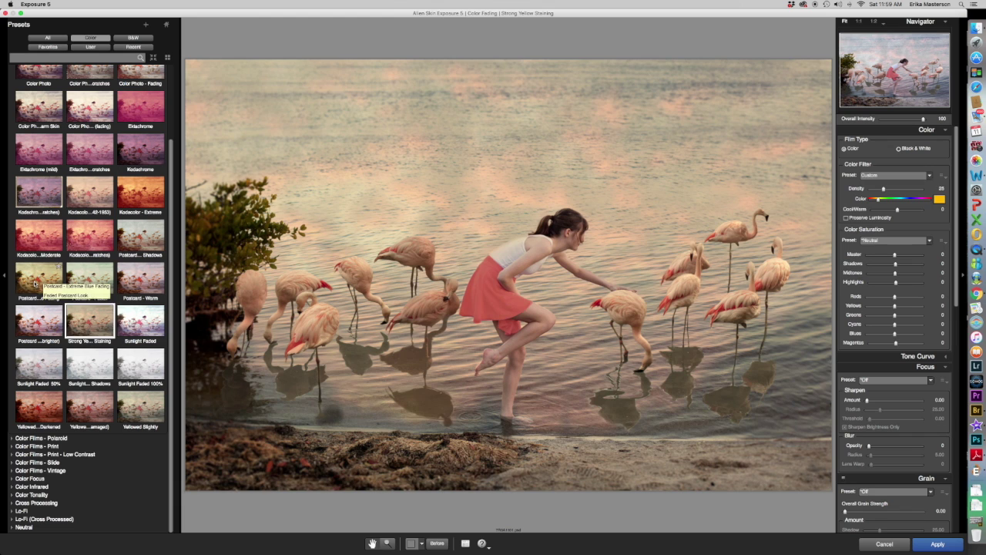
{"action": "left_click", "coordinate": [34, 284]}
{"action": "left_click", "coordinate": [90, 278]}
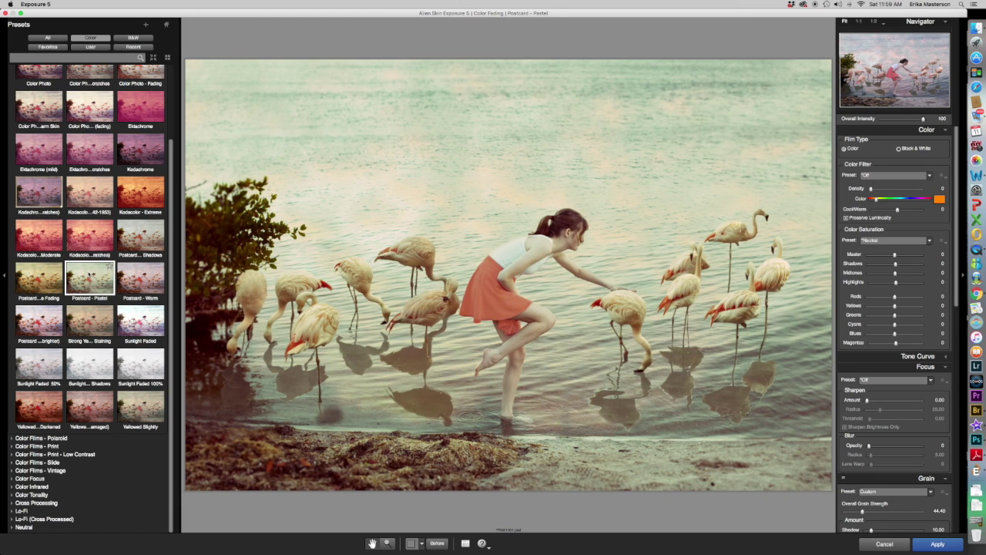
{"action": "left_click", "coordinate": [95, 319]}
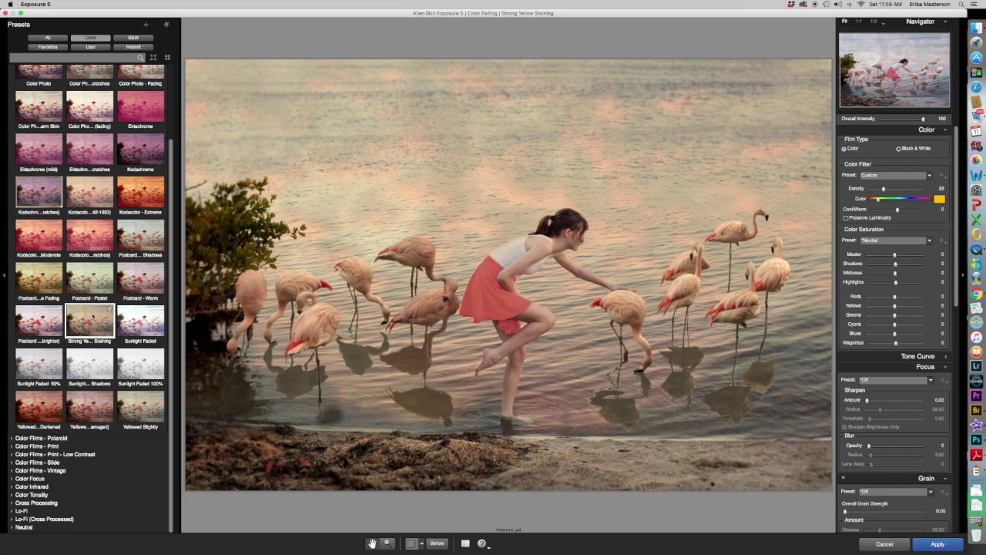
Try the Polachrome, Time-Zero Film and SX-70 Blend Film presets from the Color Films - Polaroid group.
{"action": "left_click", "coordinate": [62, 438]}
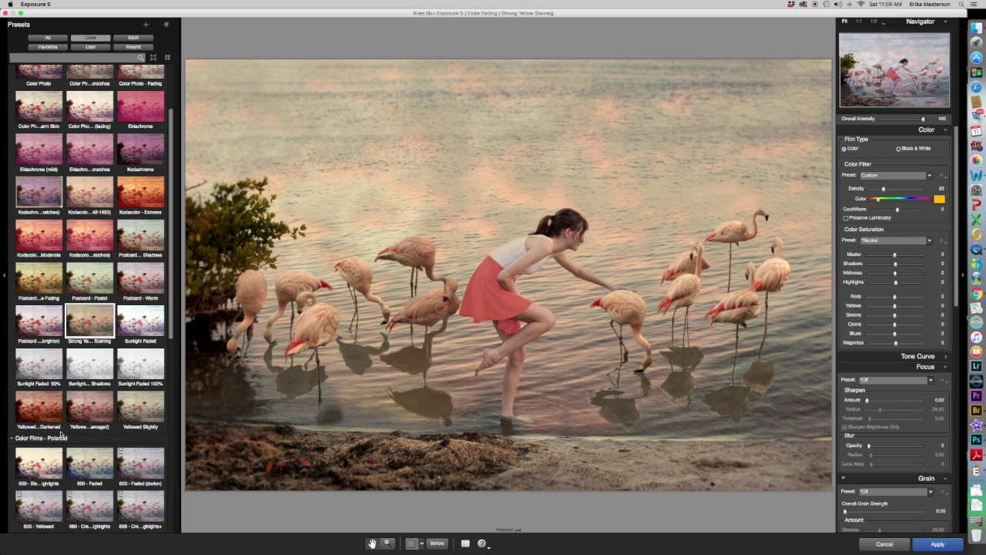
{"action": "scroll", "coordinate": [87, 308], "scroll_direction": "down", "scroll_amount": 4}
{"action": "scroll", "coordinate": [87, 290], "scroll_direction": "down", "scroll_amount": 3}
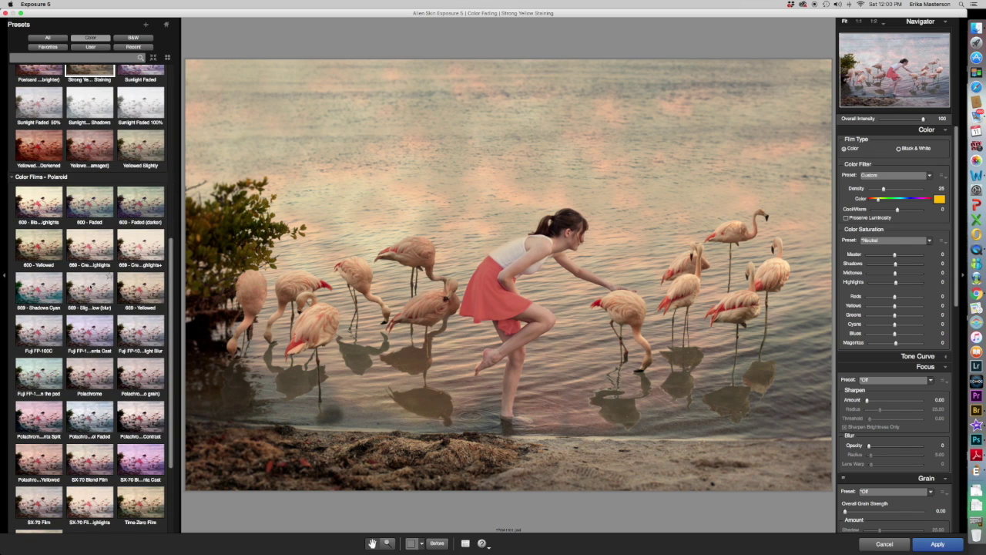
{"action": "left_click", "coordinate": [89, 375]}
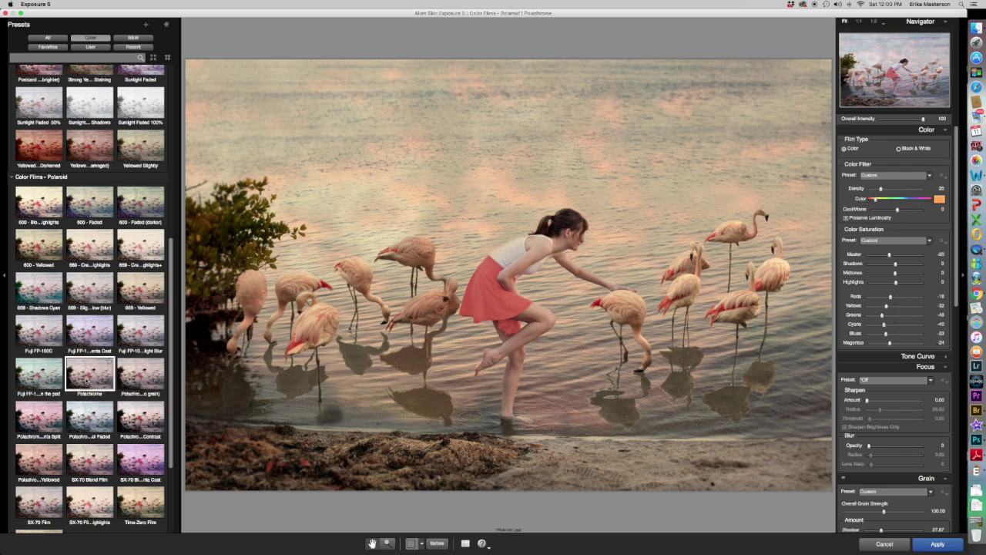
{"action": "scroll", "coordinate": [81, 332], "scroll_direction": "down", "scroll_amount": 2}
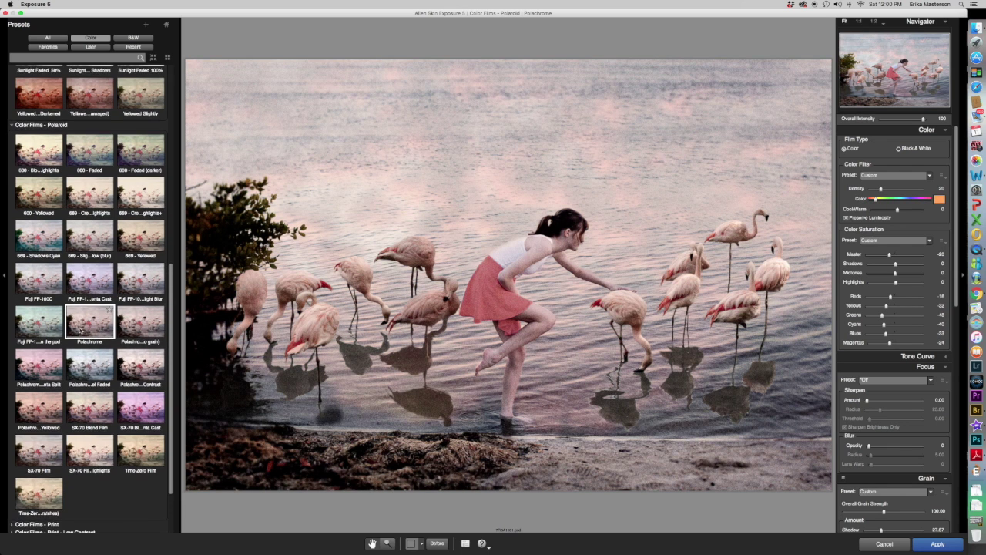
{"action": "scroll", "coordinate": [86, 329], "scroll_direction": "down", "scroll_amount": 2}
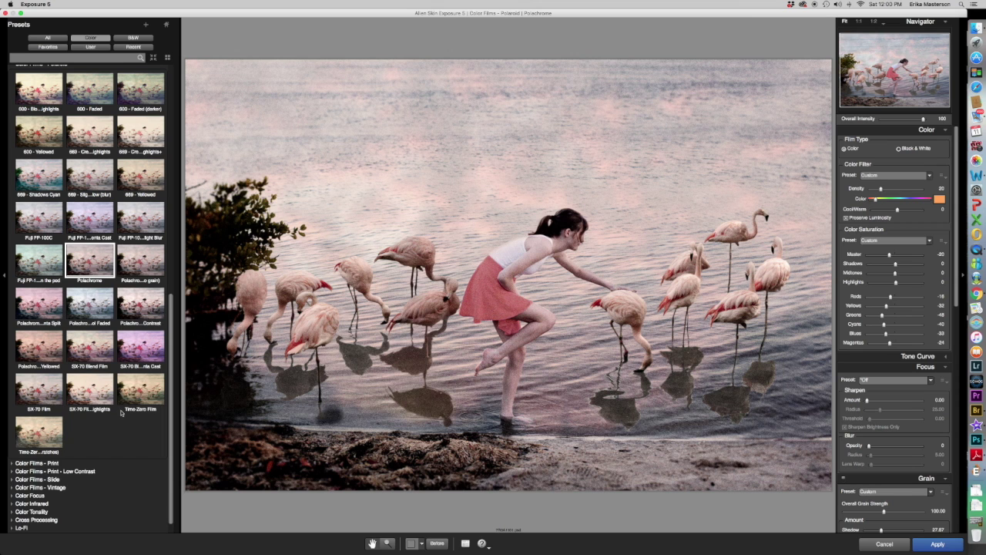
{"action": "left_click", "coordinate": [140, 389]}
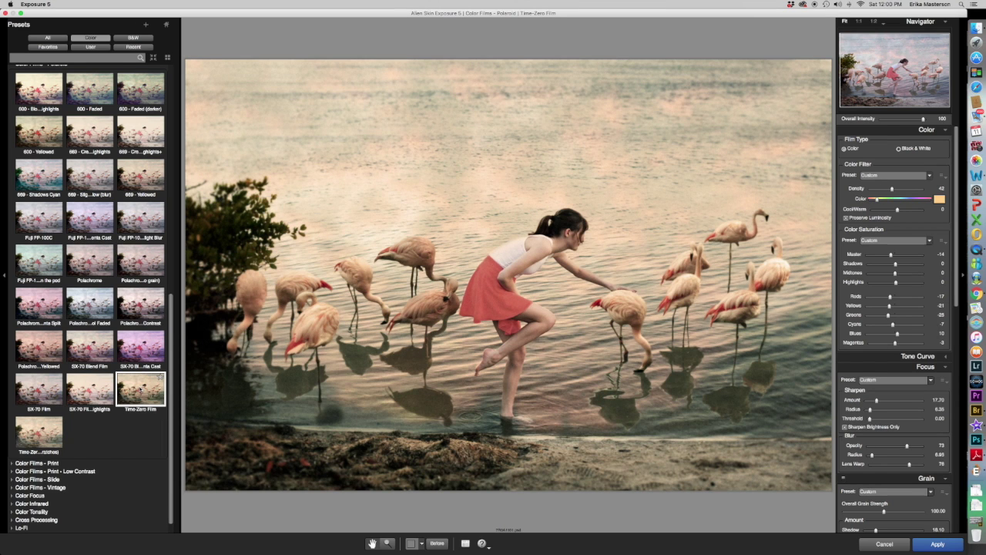
{"action": "left_click", "coordinate": [91, 349]}
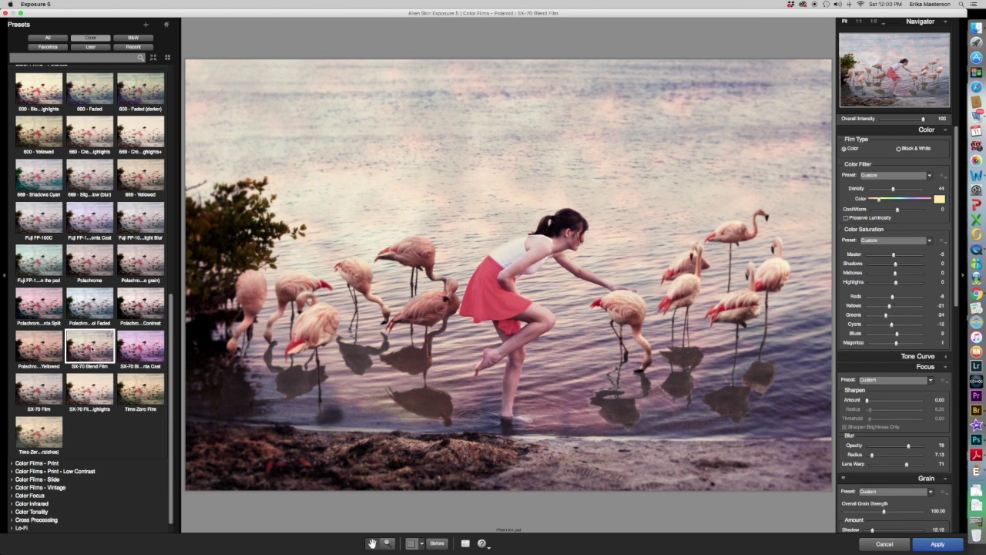
{"action": "left_click", "coordinate": [90, 264]}
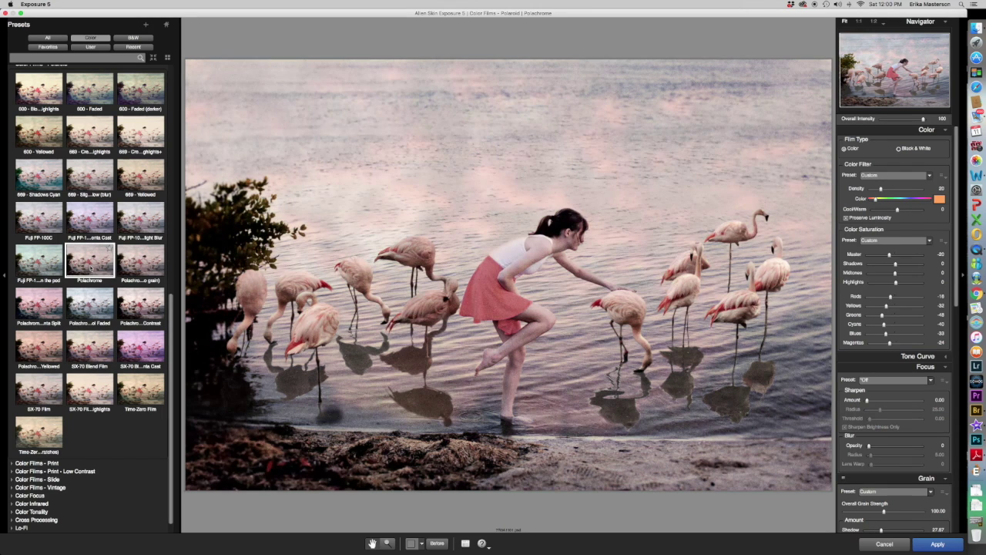
{"action": "scroll", "coordinate": [92, 292], "scroll_direction": "down", "scroll_amount": 2}
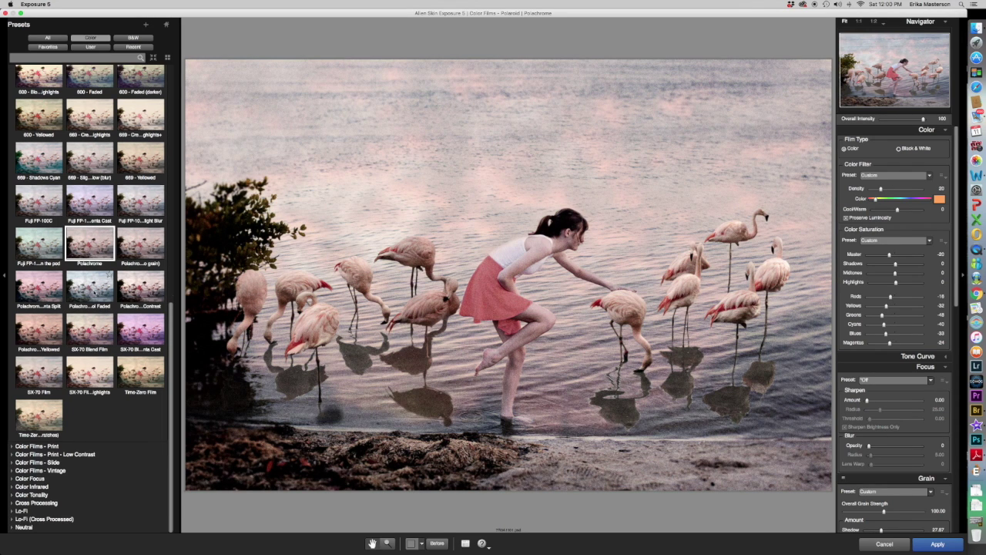
{"action": "left_click", "coordinate": [141, 374]}
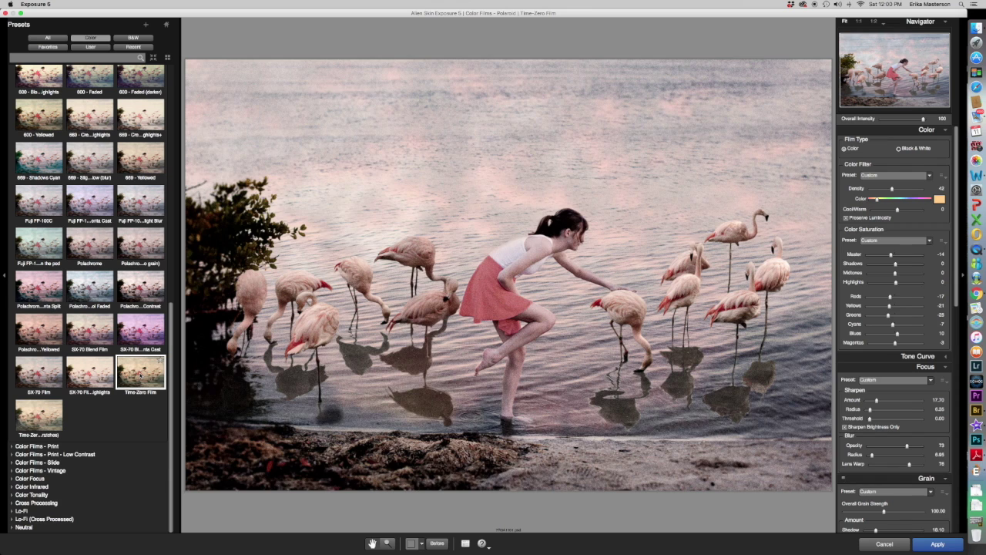
Try the Kodak Portra 400NC and Fuji Pro 400H presets from the Color Films - Print group.
{"action": "left_click", "coordinate": [96, 446]}
{"action": "scroll", "coordinate": [94, 371], "scroll_direction": "down", "scroll_amount": 5}
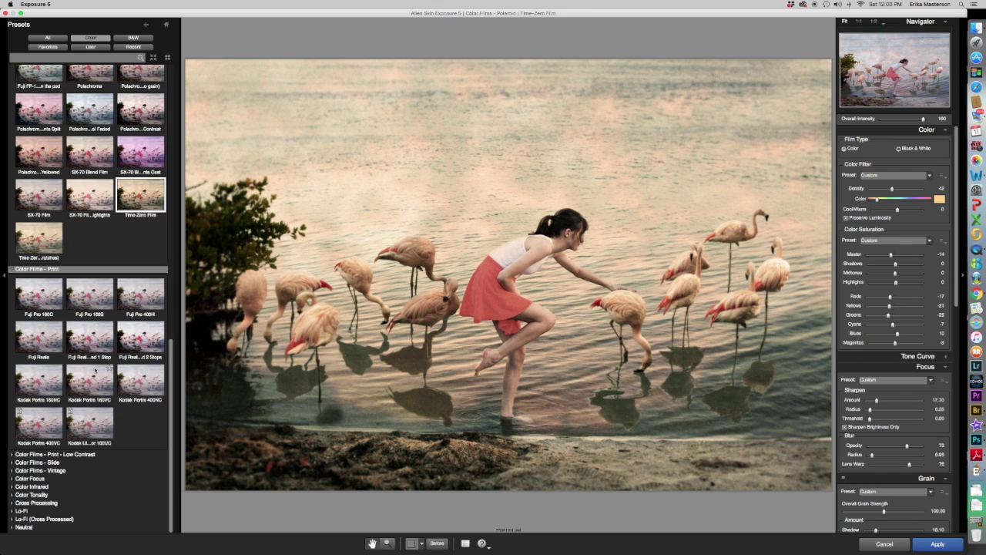
{"action": "left_click", "coordinate": [141, 381]}
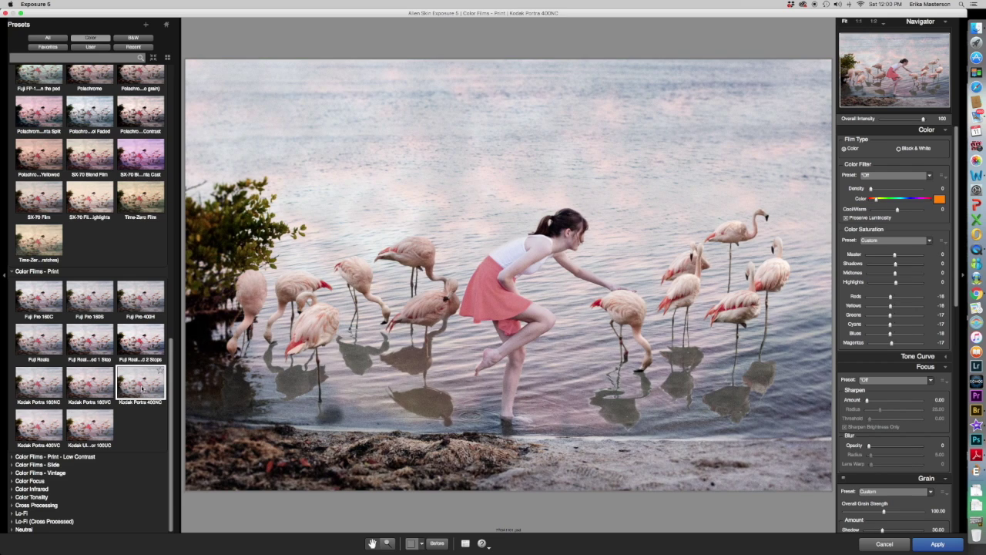
{"action": "left_click", "coordinate": [141, 297]}
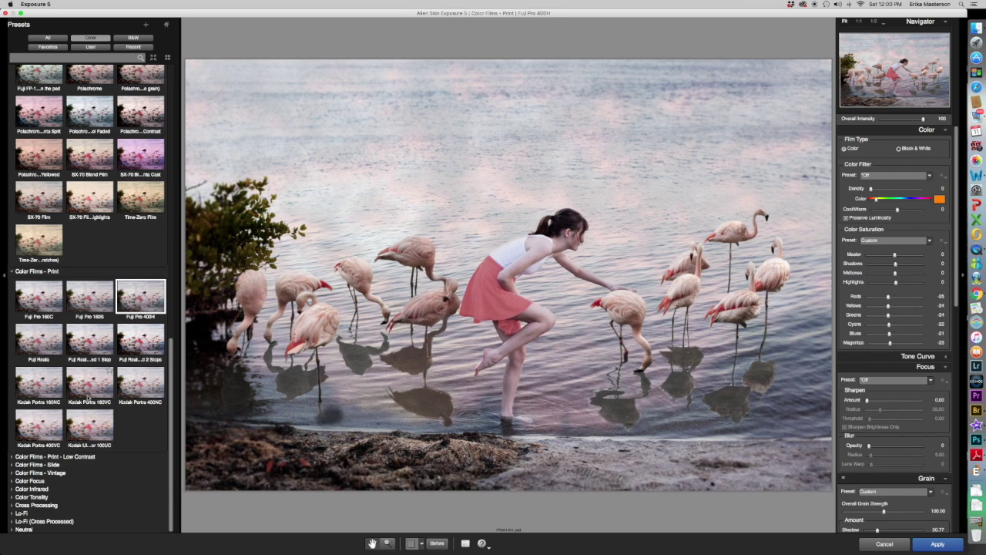
Try Fuji Velvia 50, GAF 500 and Kodak Ektachrome 100GX from Color Films - Slide, ending on the GAF 500 - Warm preset.
{"action": "left_click", "coordinate": [38, 465]}
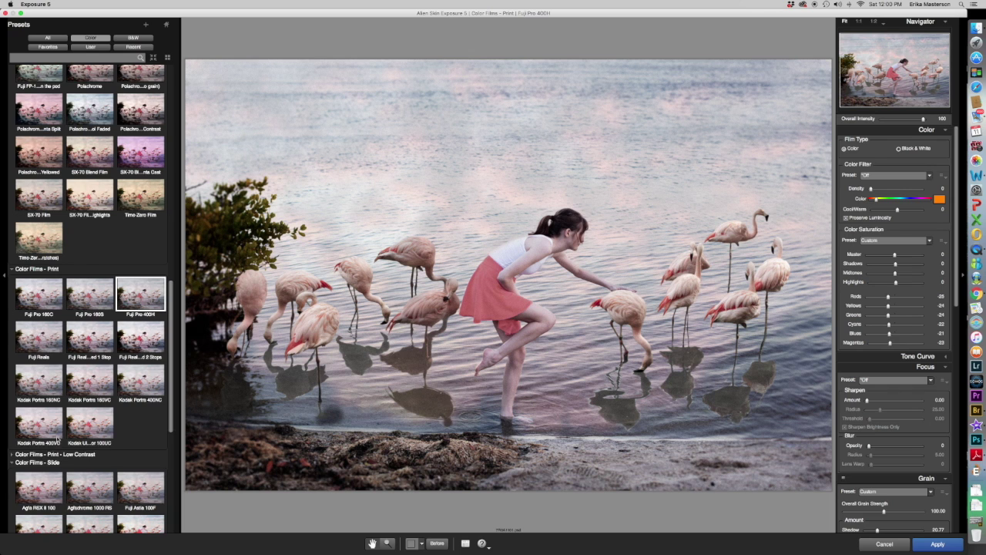
{"action": "scroll", "coordinate": [110, 356], "scroll_direction": "down", "scroll_amount": 5}
{"action": "left_click", "coordinate": [137, 365]}
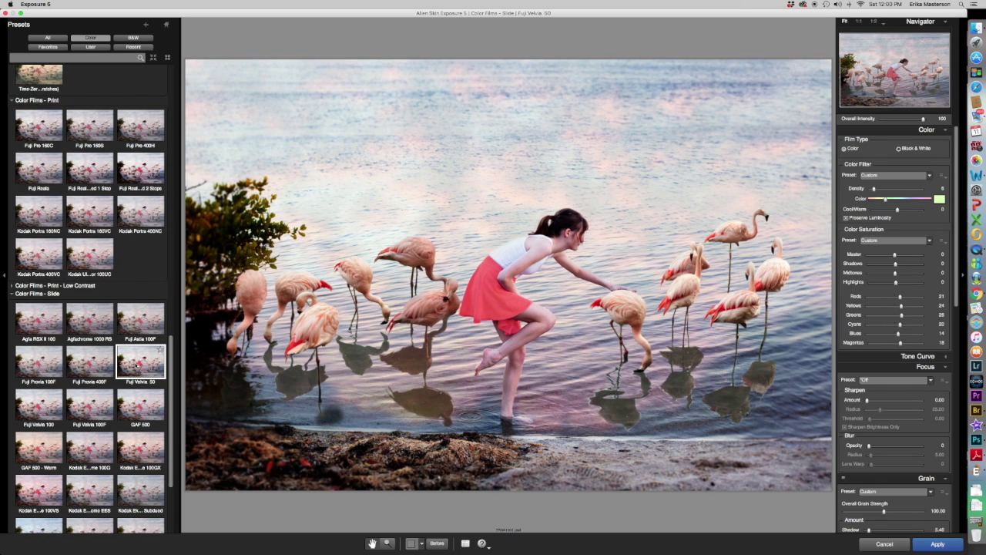
{"action": "left_click", "coordinate": [139, 408]}
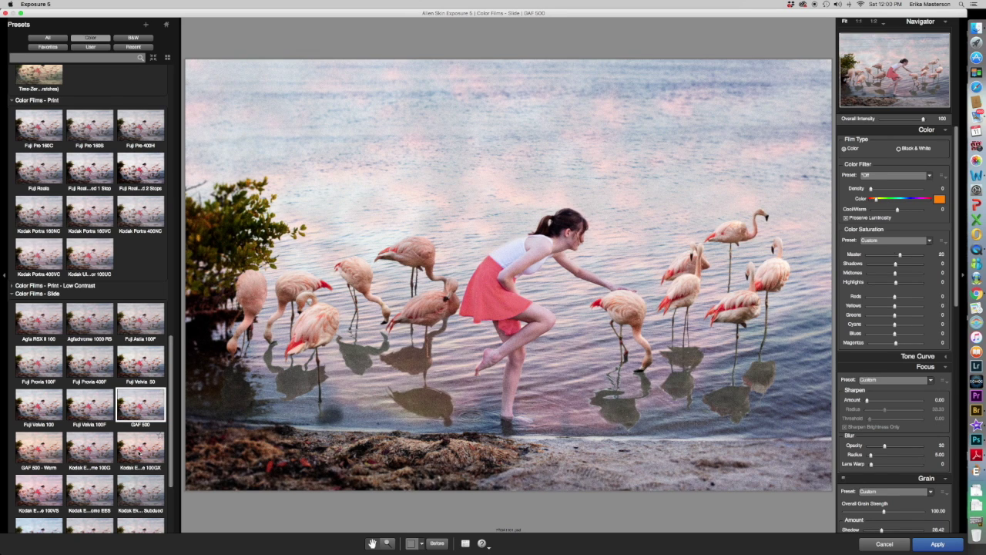
{"action": "left_click", "coordinate": [142, 456]}
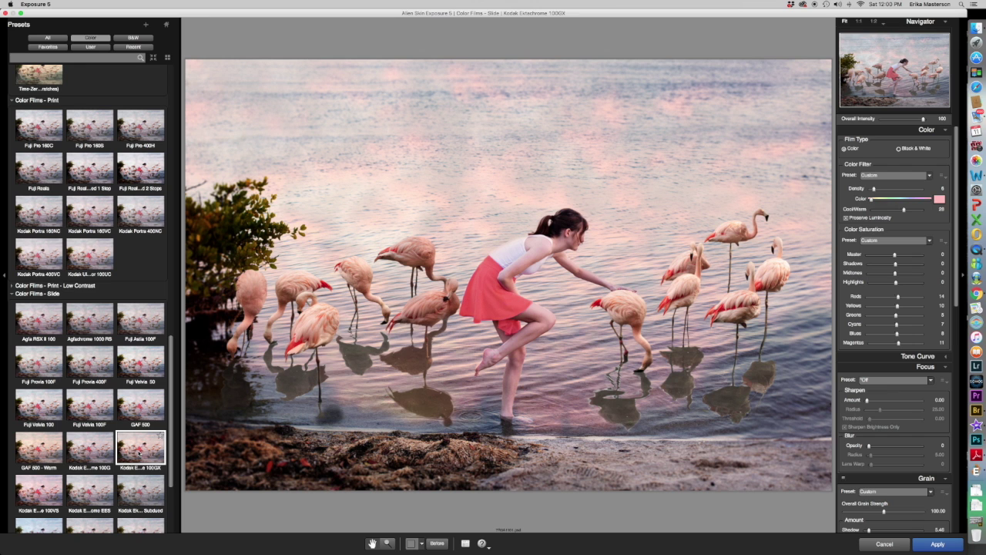
{"action": "left_click", "coordinate": [39, 449]}
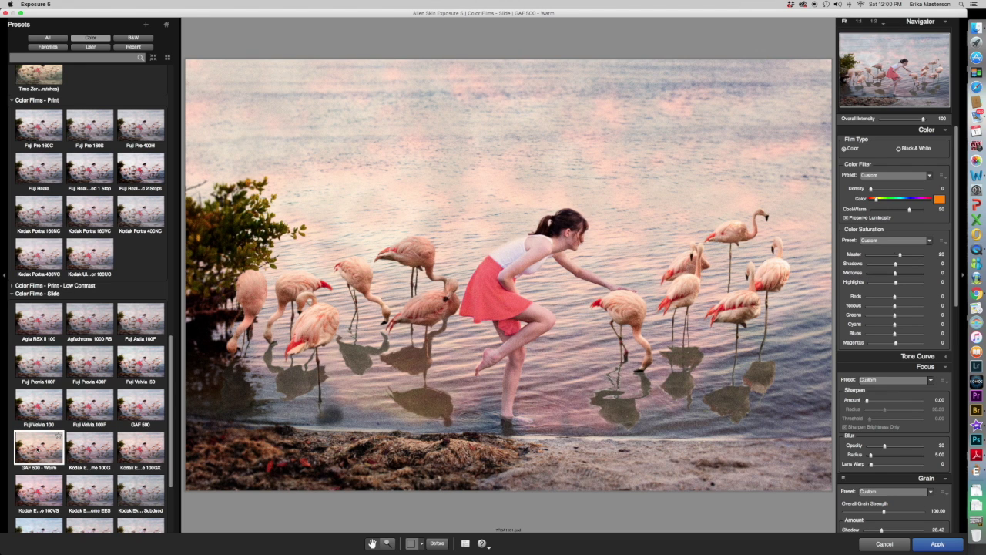
Reduce the overall grain strength of the GAF 500 - Warm preset to about 33 and apply the filter.
{"action": "scroll", "coordinate": [84, 432], "scroll_direction": "down", "scroll_amount": 5}
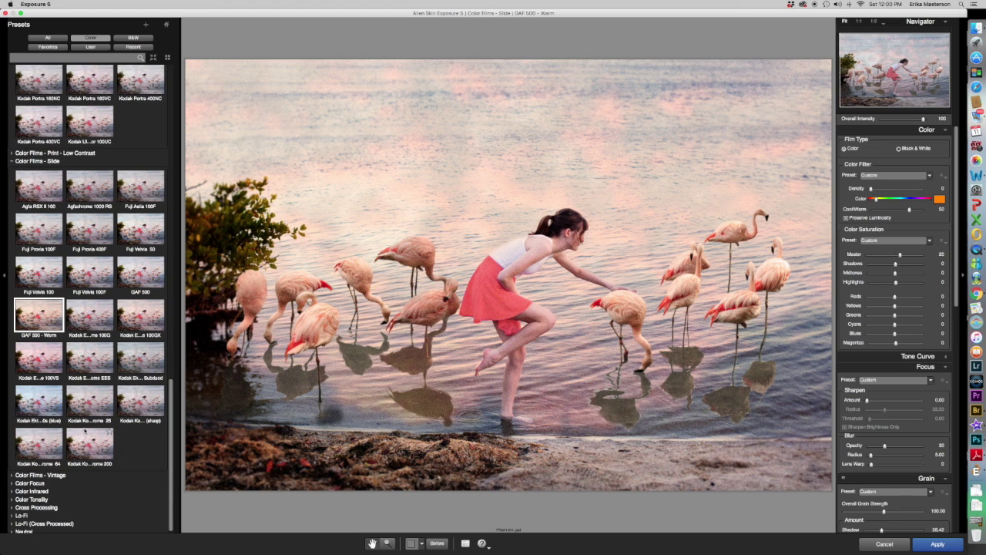
{"action": "scroll", "coordinate": [85, 430], "scroll_direction": "down", "scroll_amount": 1}
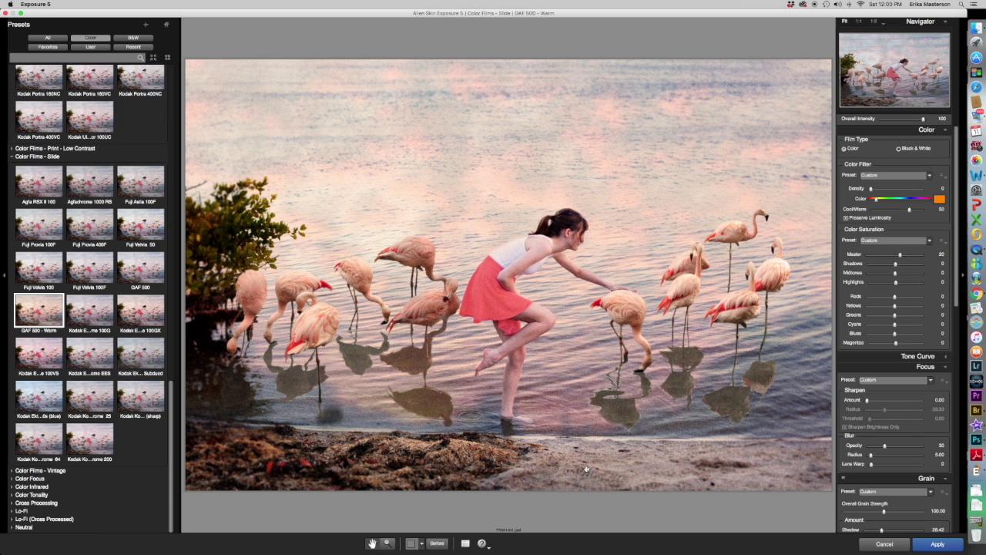
{"action": "left_click_drag", "start_coordinate": [882, 513], "coordinate": [862, 513]}
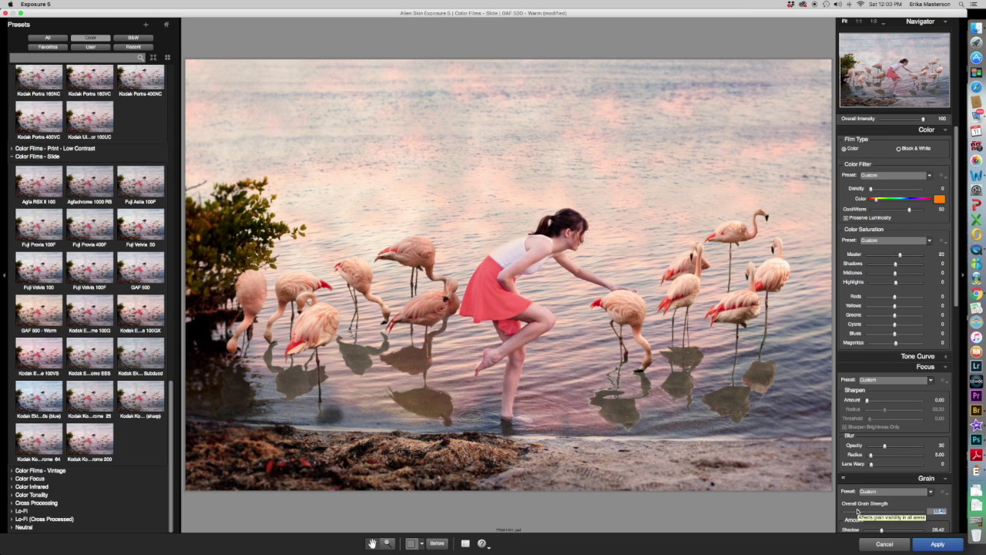
{"action": "left_click", "coordinate": [938, 544]}
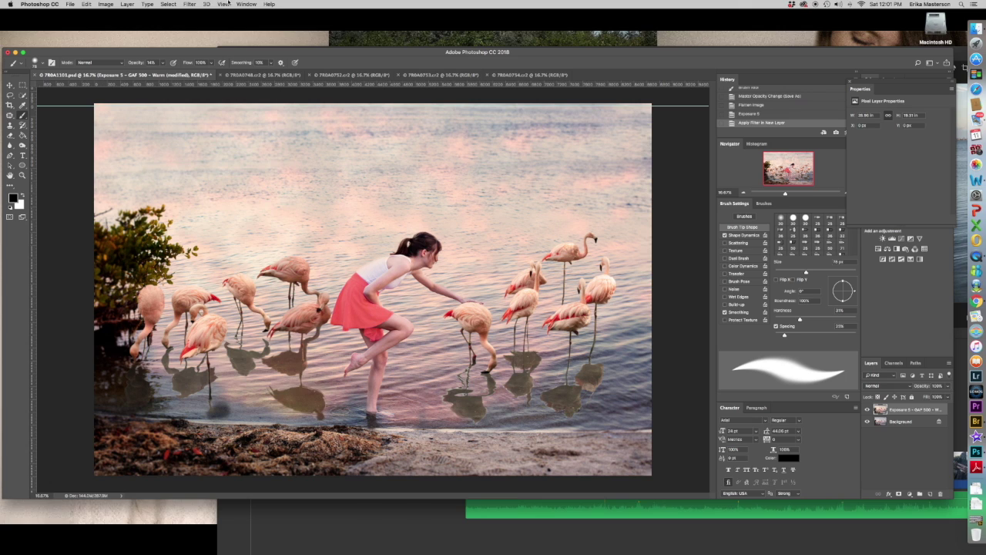
Reopen Exposure 5 on the image and compare the Agfachrome 1000 RS and Agfa RSX II 100 slide presets.
{"action": "left_click", "coordinate": [189, 3]}
{"action": "left_click", "coordinate": [313, 203]}
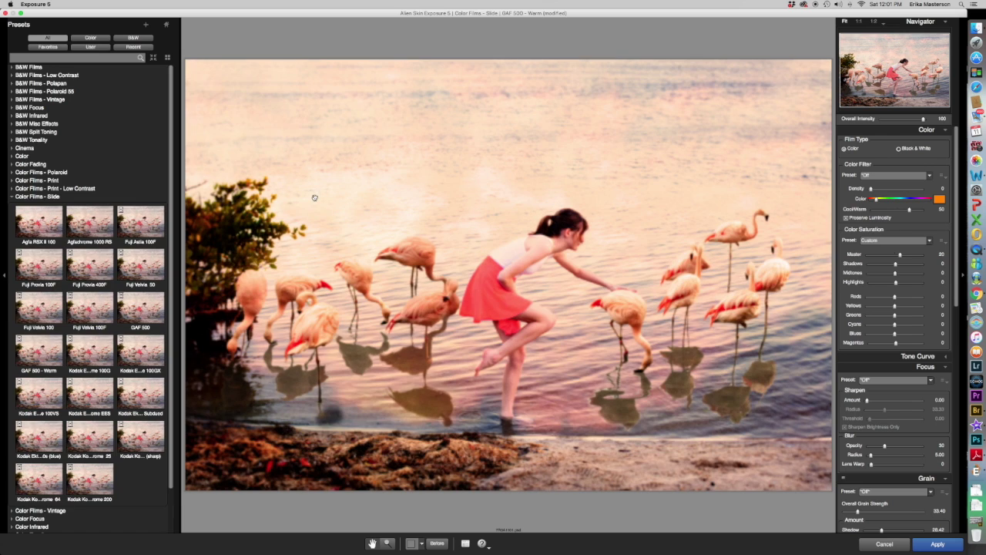
{"action": "left_click", "coordinate": [90, 222]}
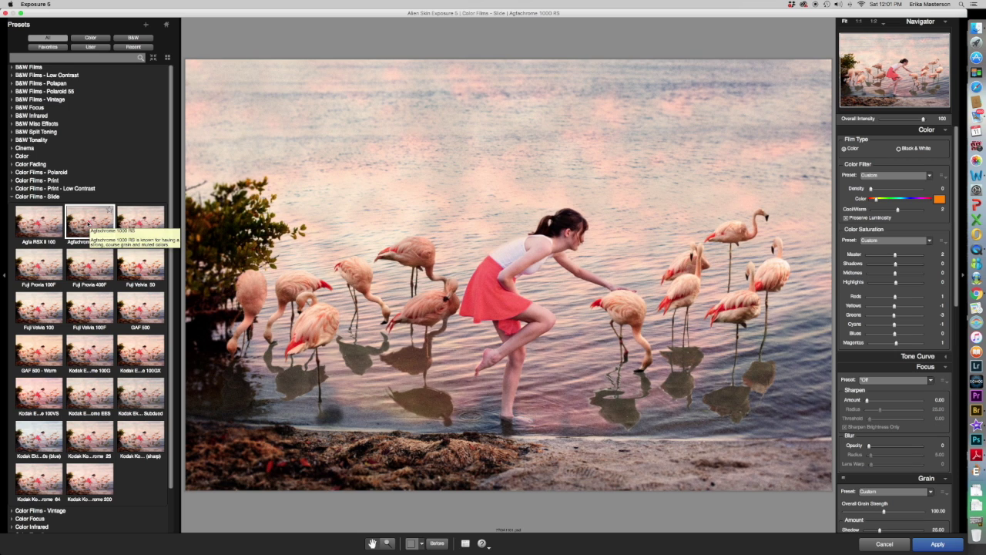
{"action": "left_click", "coordinate": [436, 544]}
{"action": "left_click", "coordinate": [436, 545]}
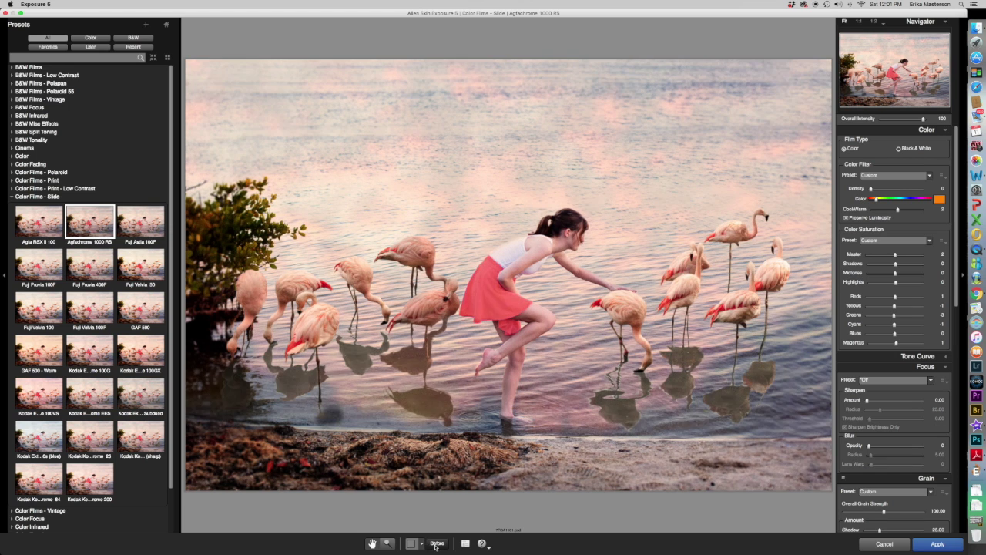
{"action": "left_click", "coordinate": [36, 223]}
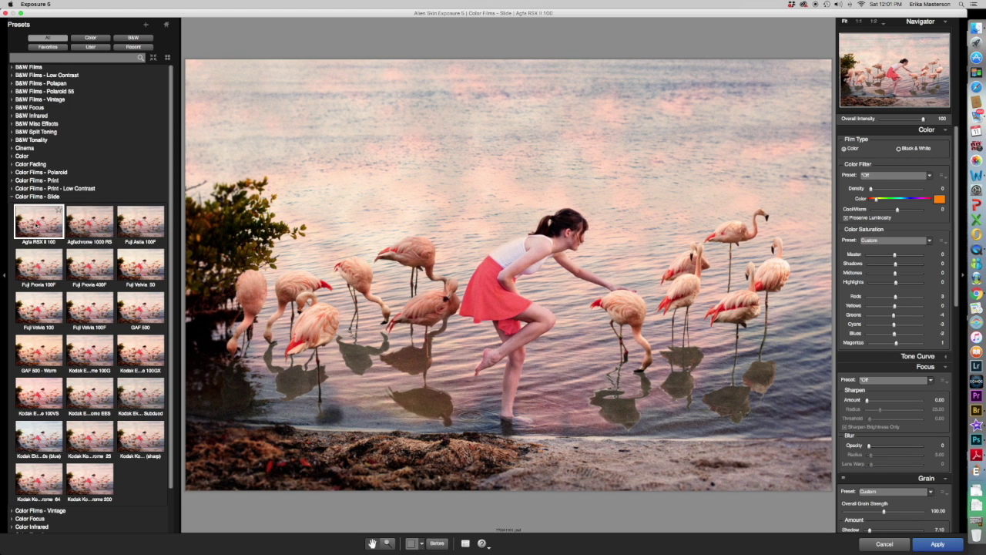
{"action": "left_click", "coordinate": [90, 223]}
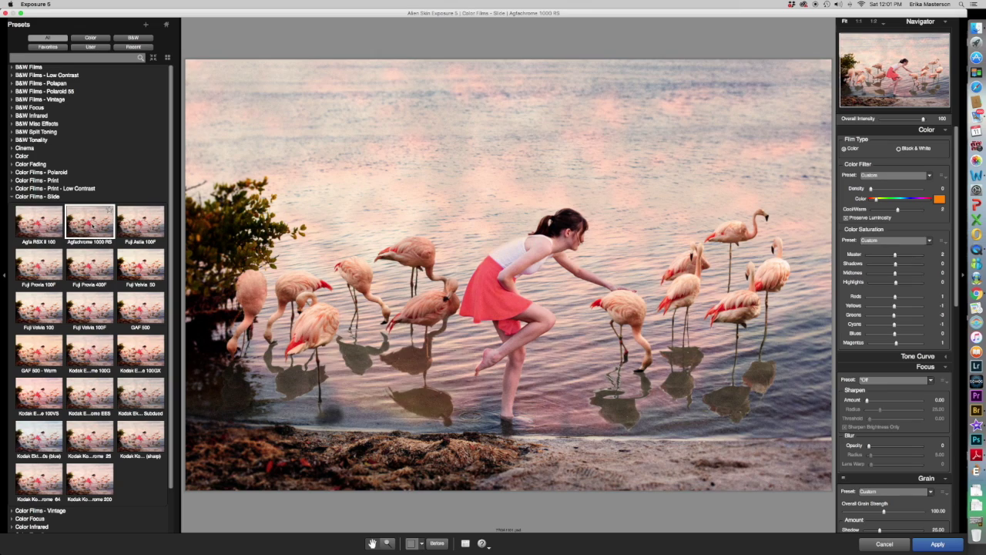
Try the Autochrome Faded, Vignette (soft) and Lens Grain presets and the Kodachrome 1962-1974 preset from Color Films - Vintage.
{"action": "left_click", "coordinate": [40, 510]}
{"action": "left_click", "coordinate": [36, 214]}
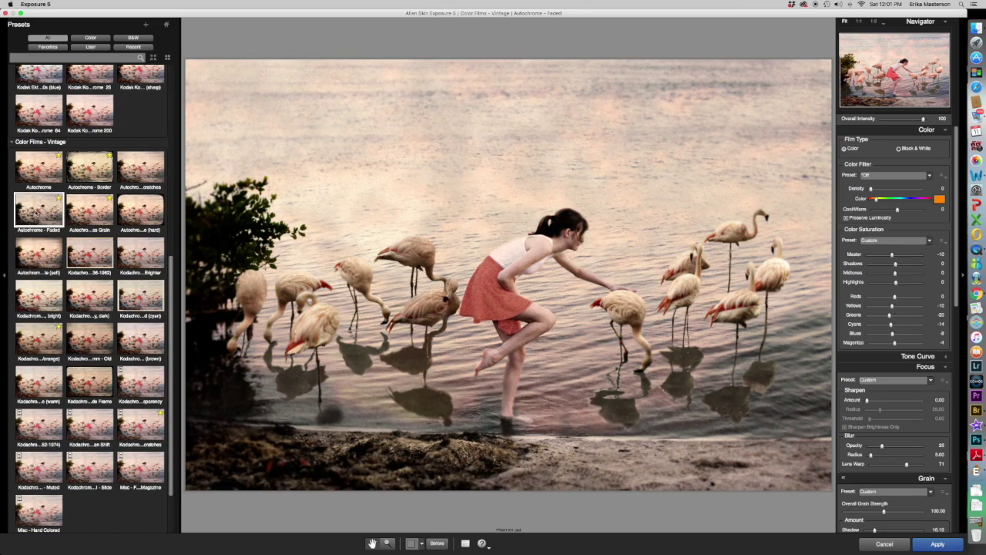
{"action": "left_click", "coordinate": [37, 255]}
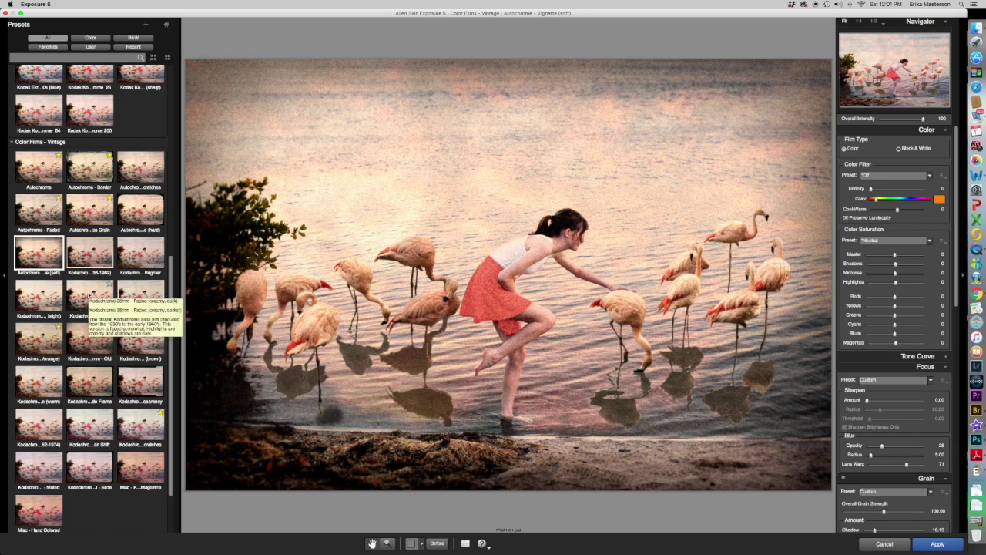
{"action": "left_click", "coordinate": [89, 296]}
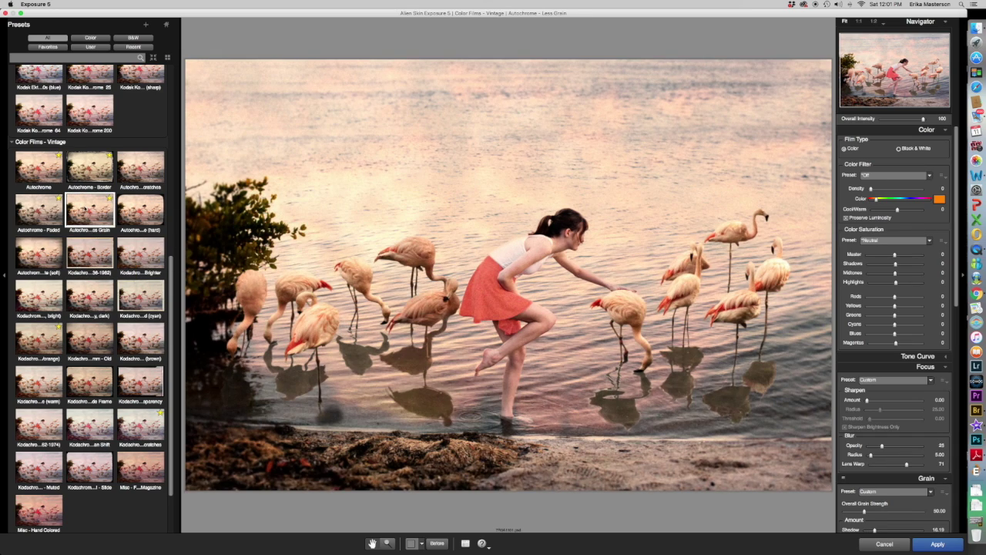
{"action": "left_click", "coordinate": [39, 425]}
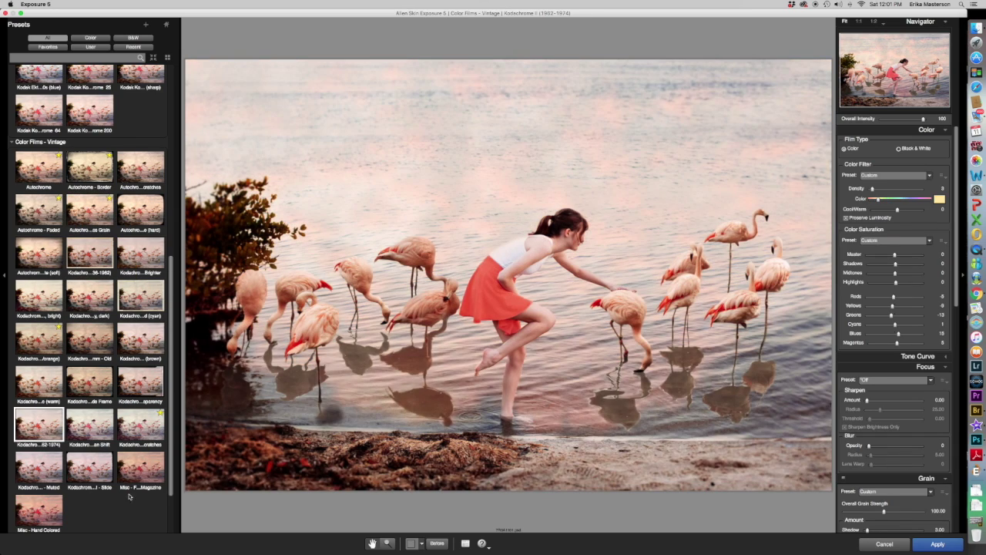
Choose the Misc - Faded Magazine preset, lower its overall intensity to about 48, compare with the original and apply it.
{"action": "left_click", "coordinate": [139, 469]}
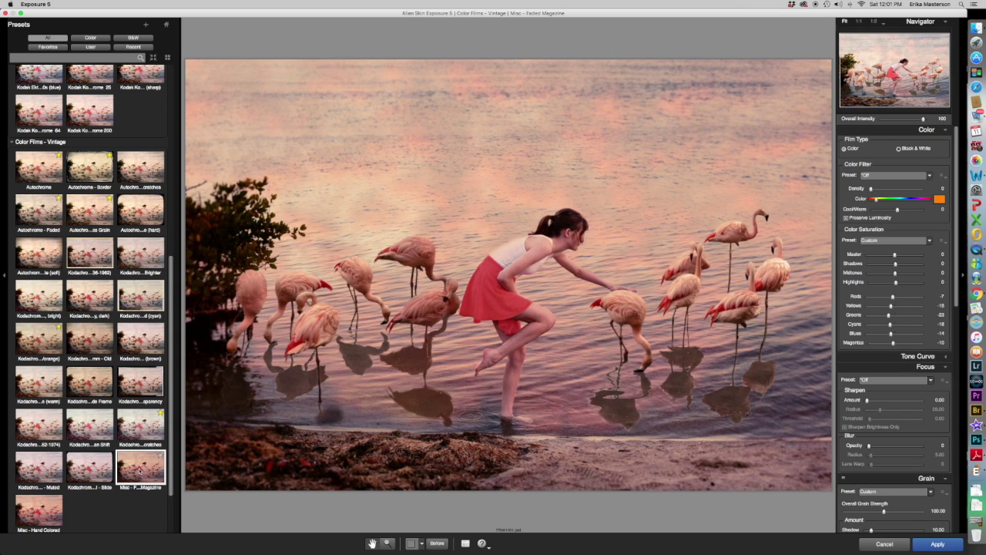
{"action": "left_click_drag", "start_coordinate": [924, 118], "coordinate": [894, 119]}
{"action": "left_click", "coordinate": [436, 544]}
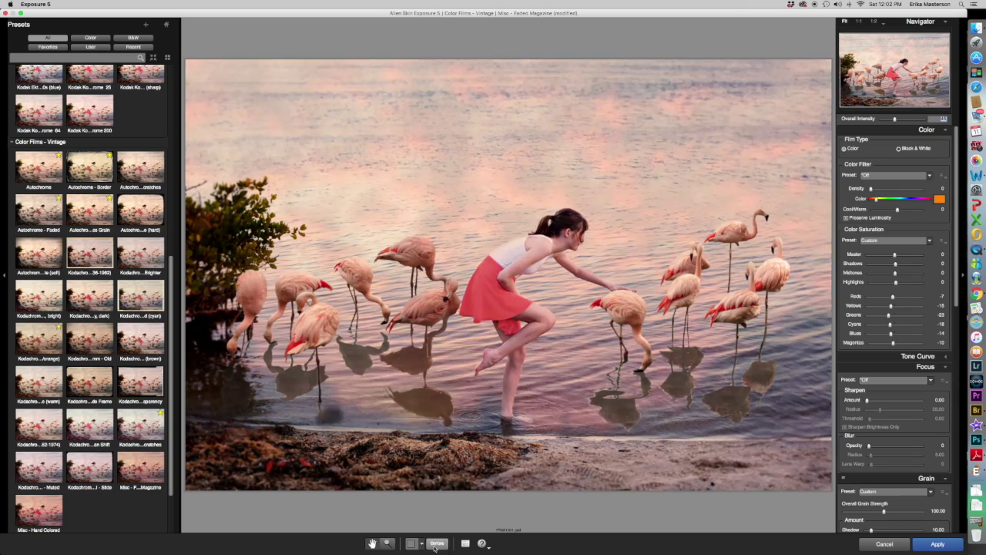
{"action": "left_click", "coordinate": [436, 544]}
{"action": "left_click", "coordinate": [937, 544]}
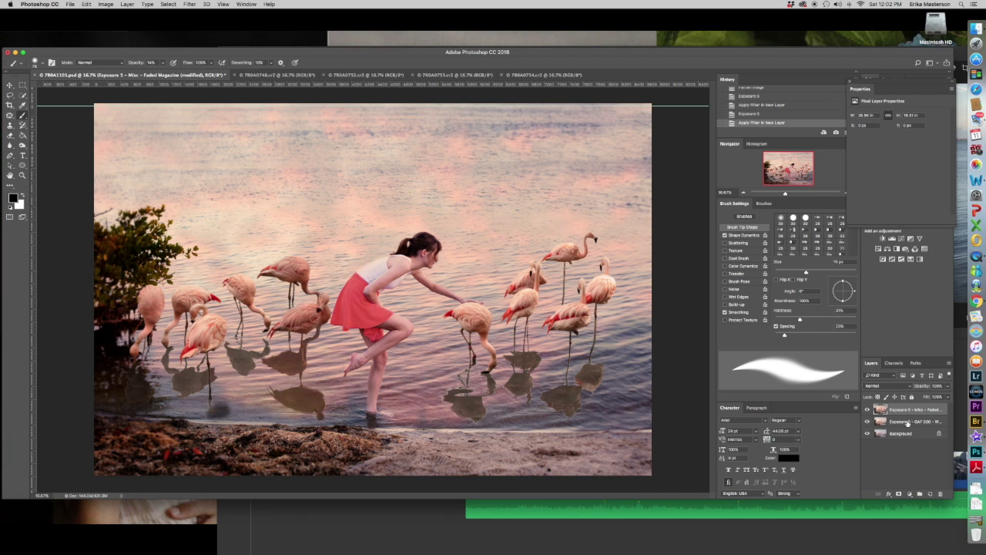
Reopen Exposure 5 and try the Fuji NPS 160 (expired) - Cyan Highlights preset from the Lo-Fi group.
{"action": "left_click", "coordinate": [189, 4]}
{"action": "mouse_move", "coordinate": [254, 206]}
{"action": "left_click", "coordinate": [313, 206]}
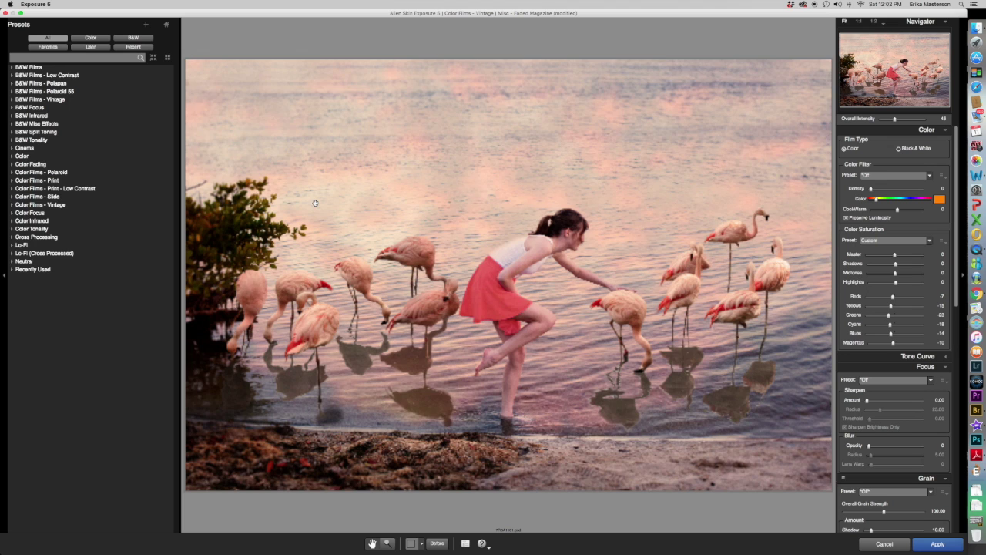
{"action": "left_click", "coordinate": [40, 204]}
{"action": "scroll", "coordinate": [77, 346], "scroll_direction": "down", "scroll_amount": 5}
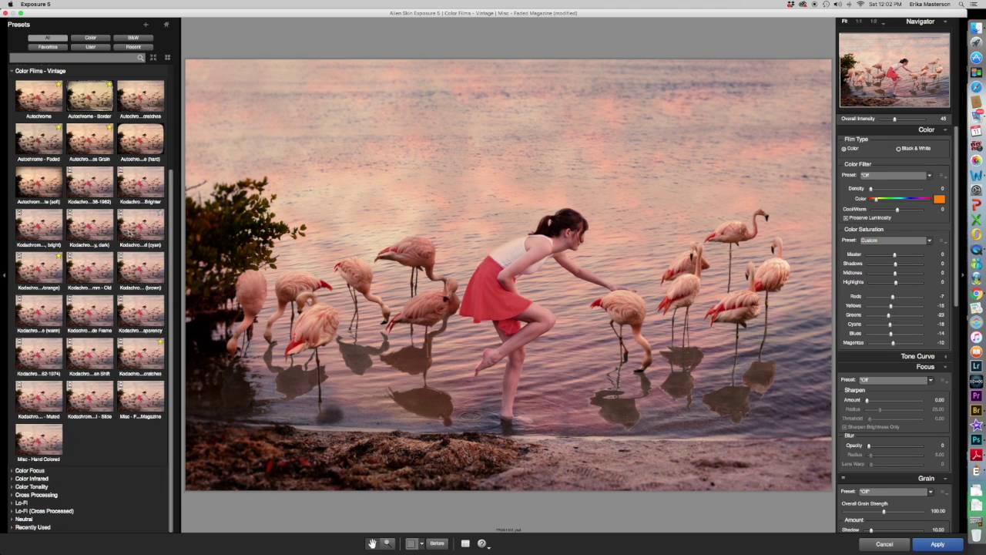
{"action": "left_click", "coordinate": [22, 502]}
{"action": "scroll", "coordinate": [142, 281], "scroll_direction": "down", "scroll_amount": 5}
{"action": "scroll", "coordinate": [142, 281], "scroll_direction": "down", "scroll_amount": 3}
{"action": "left_click", "coordinate": [138, 278]}
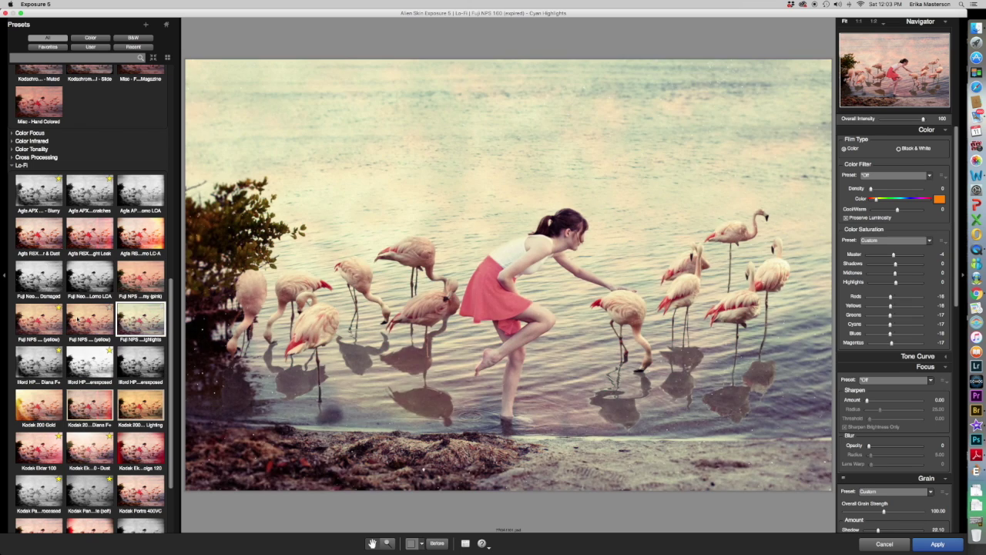
Select the Fuji NPS 160 (expired) - Creamy (yellow) preset, comparing it with the original and the neighbouring Creamy (yellow) variant.
{"action": "left_click", "coordinate": [83, 319]}
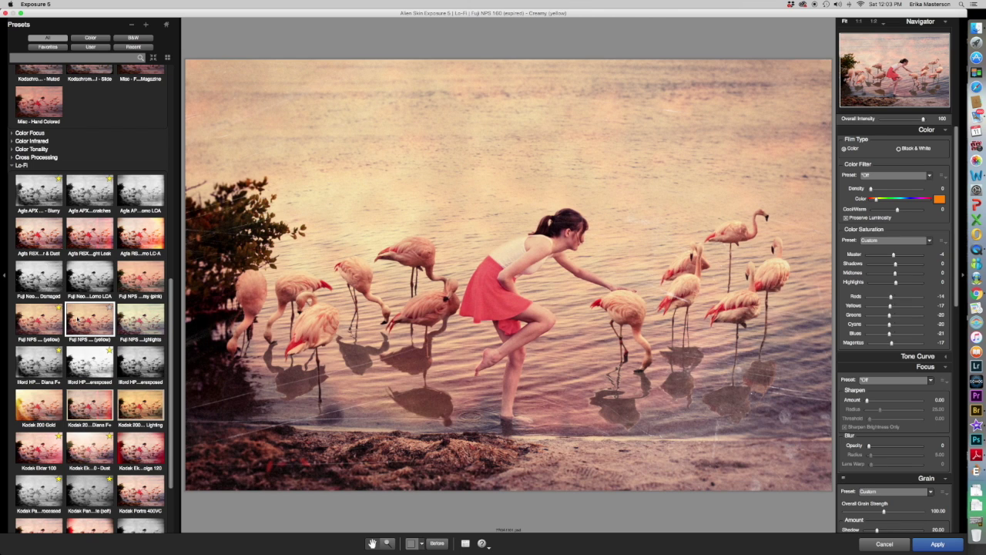
{"action": "left_click", "coordinate": [437, 544]}
{"action": "left_click", "coordinate": [437, 543]}
{"action": "left_click", "coordinate": [437, 543]}
{"action": "left_click", "coordinate": [437, 543]}
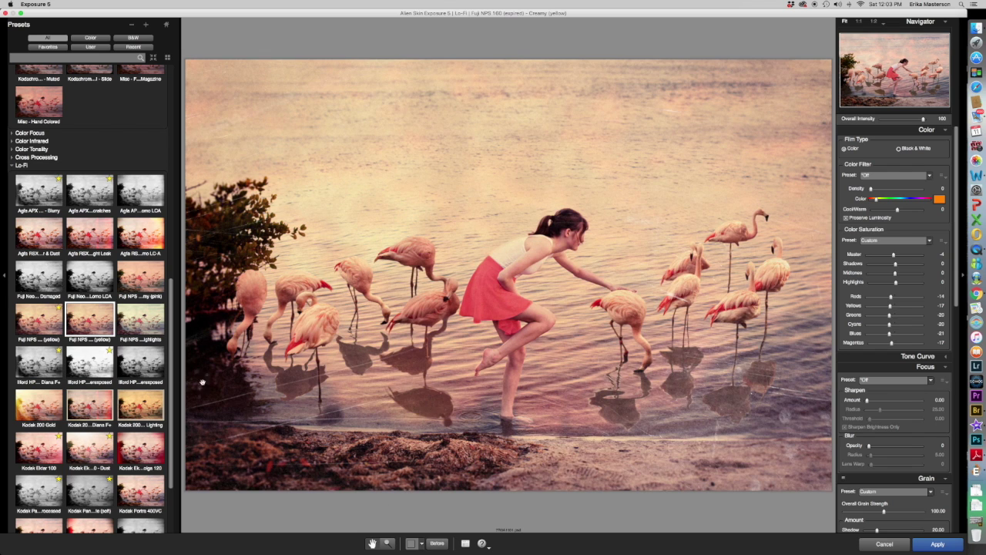
{"action": "left_click", "coordinate": [37, 317]}
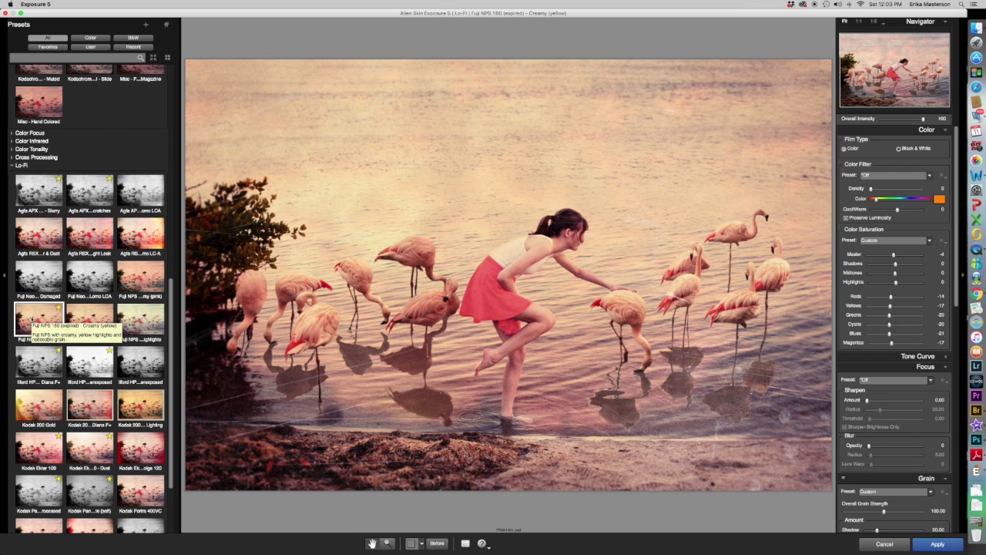
{"action": "left_click", "coordinate": [90, 318]}
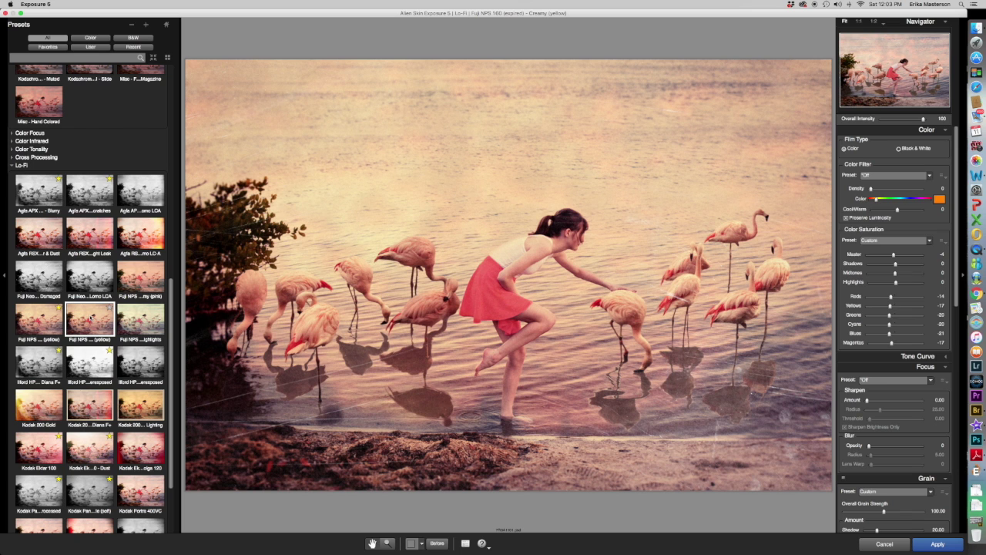
Turn off Dust & Scratches, compare with the original, reduce the overall intensity to about three quarters and apply the filter.
{"action": "scroll", "coordinate": [894, 356], "scroll_direction": "down", "scroll_amount": 15}
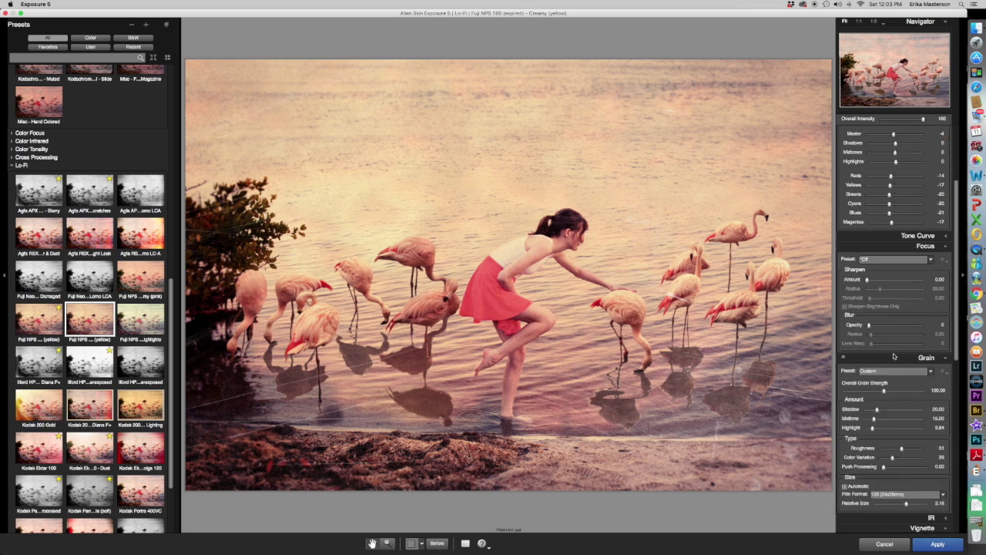
{"action": "left_click", "coordinate": [847, 426]}
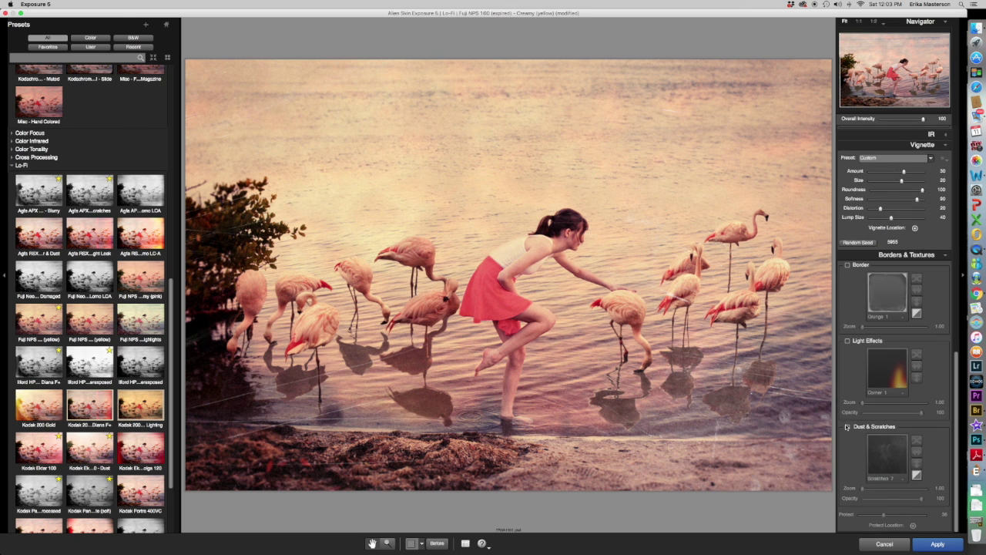
{"action": "left_click", "coordinate": [436, 543]}
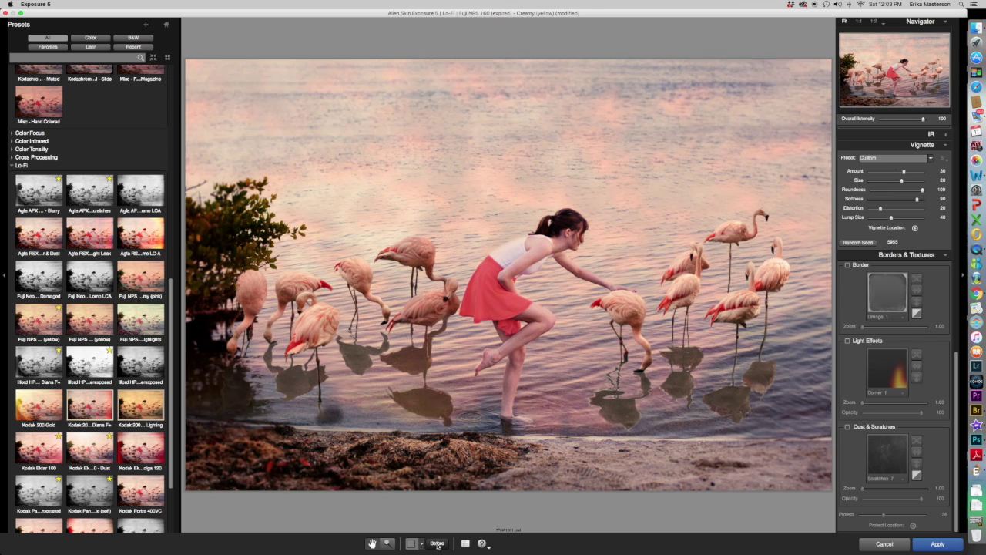
{"action": "left_click", "coordinate": [437, 543]}
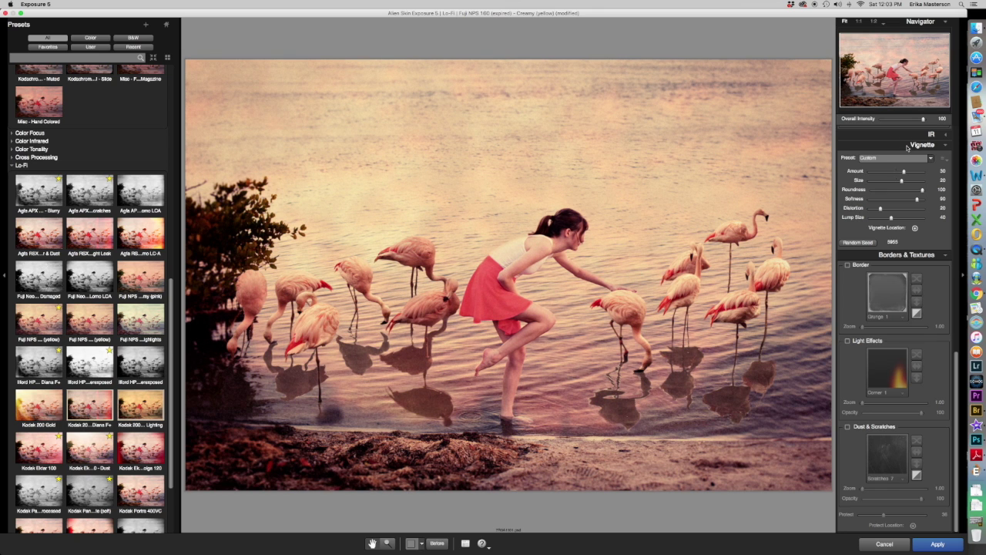
{"action": "left_click_drag", "start_coordinate": [923, 121], "coordinate": [908, 121]}
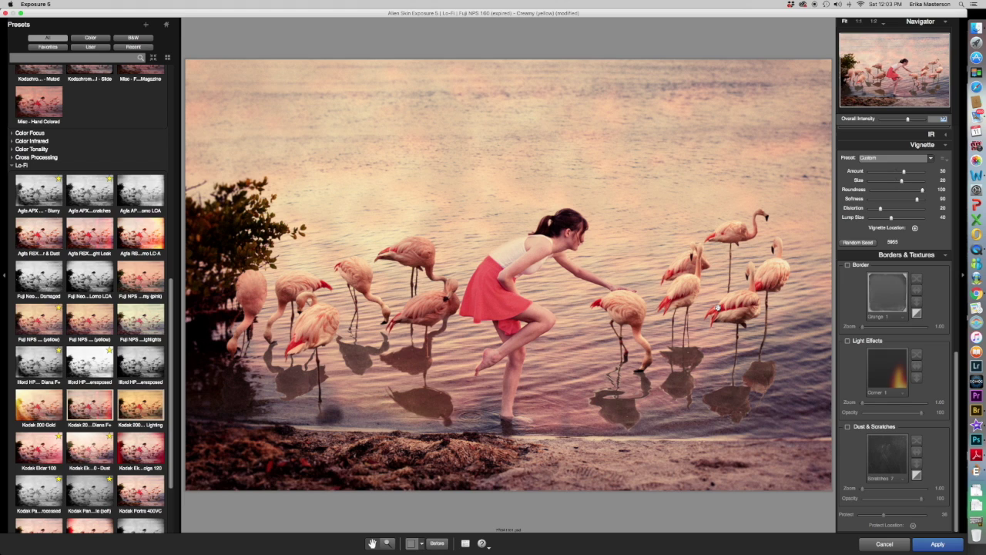
{"action": "left_click", "coordinate": [935, 543]}
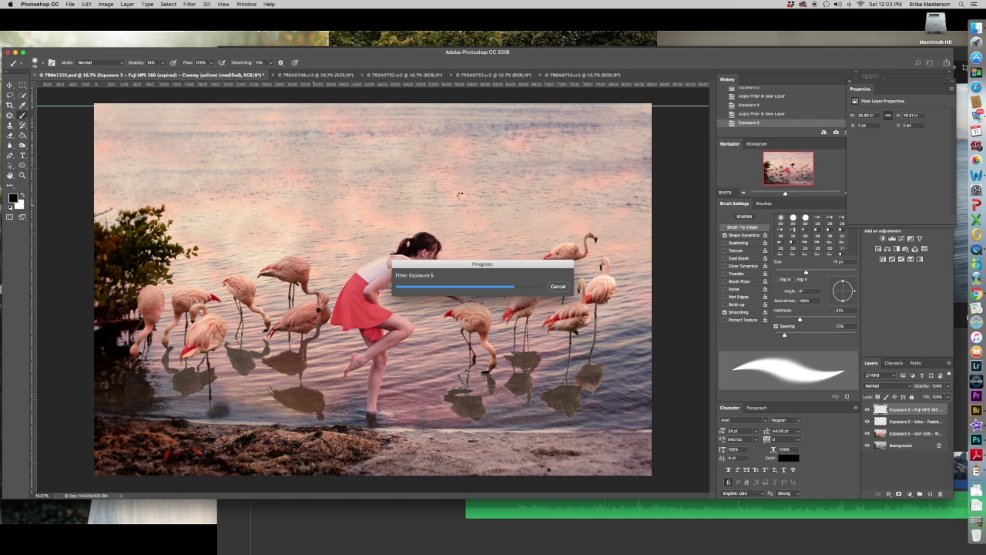
Lower the Fuji NPS 160 layer's opacity to 32% and toggle its visibility to compare the effect.
{"action": "left_click", "coordinate": [948, 386]}
{"action": "left_click_drag", "start_coordinate": [948, 396], "coordinate": [924, 396]}
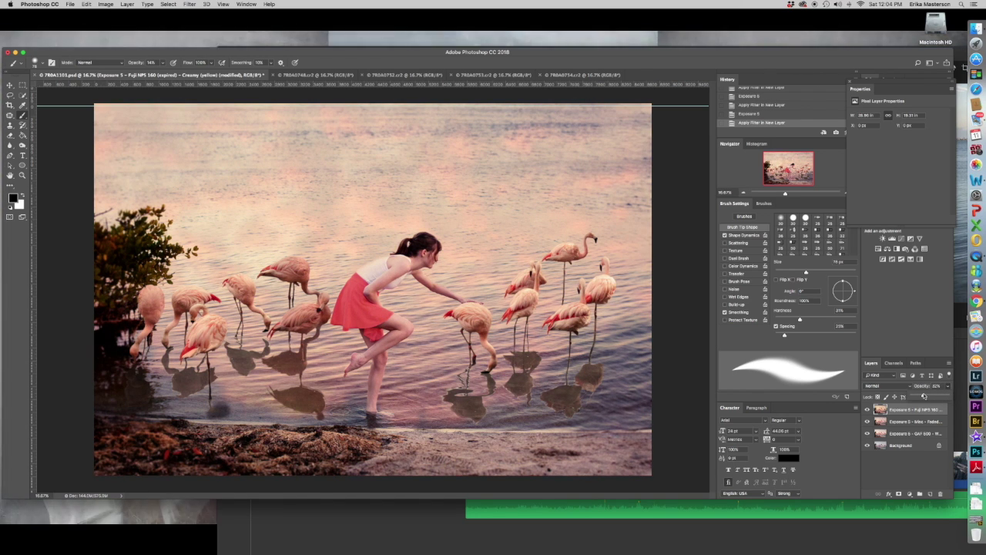
{"action": "left_click", "coordinate": [867, 410]}
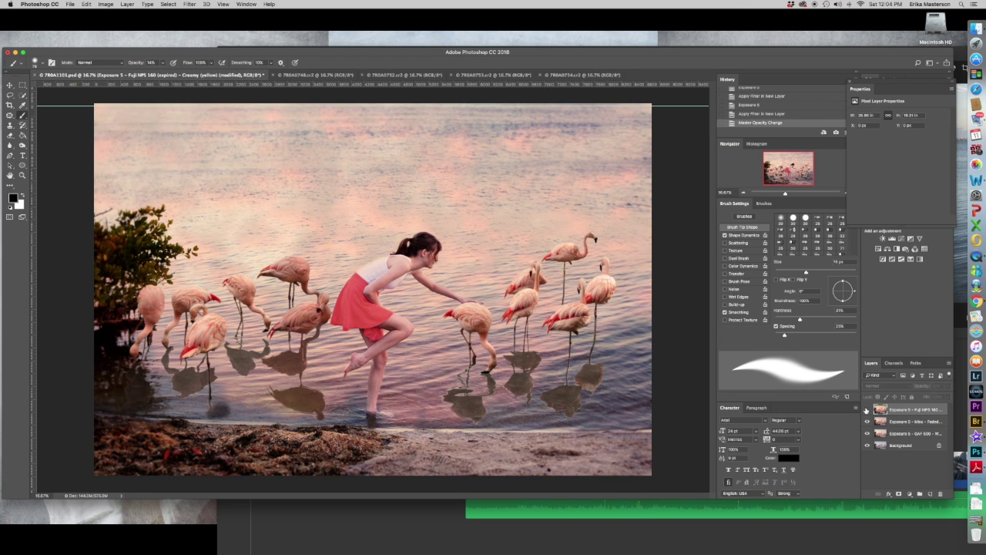
{"action": "left_click", "coordinate": [867, 409]}
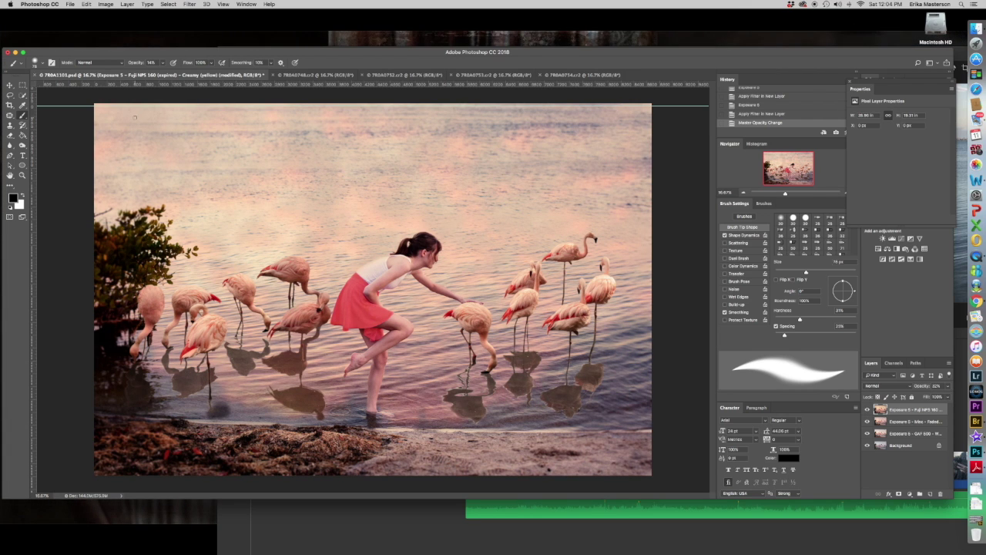
Draw a large freehand Lasso selection around the girl and the flamingos, leaving out the image's outer edges.
{"action": "left_click", "coordinate": [10, 95]}
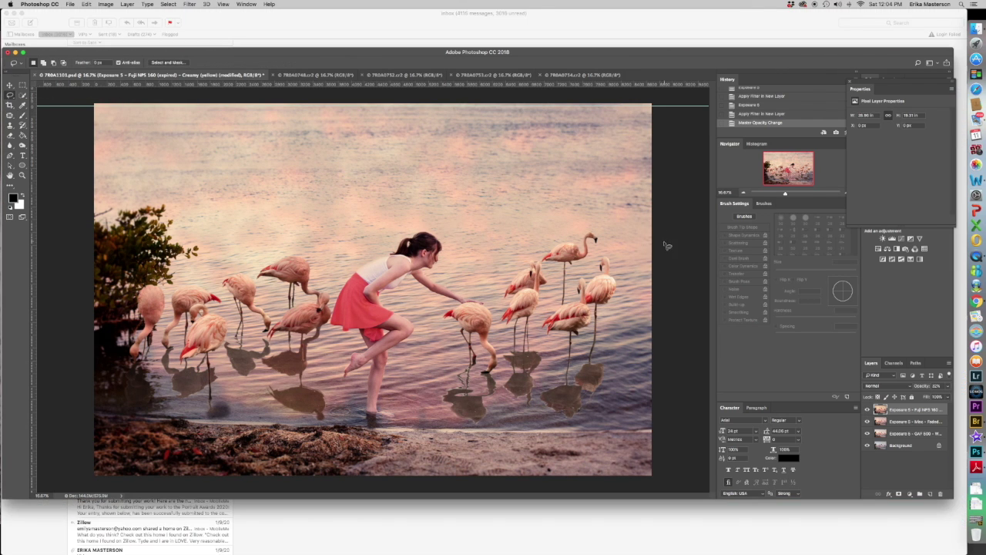
{"action": "mouse_move", "coordinate": [664, 254]}
{"action": "left_mouse_down"}
{"action": "mouse_move", "coordinate": [562, 176]}
{"action": "mouse_move", "coordinate": [265, 152]}
{"action": "mouse_move", "coordinate": [130, 210]}
{"action": "mouse_move", "coordinate": [179, 483]}
{"action": "mouse_move", "coordinate": [479, 502]}
{"action": "mouse_move", "coordinate": [605, 454]}
{"action": "mouse_move", "coordinate": [628, 255]}
{"action": "mouse_move", "coordinate": [566, 176]}
{"action": "left_mouse_up"}
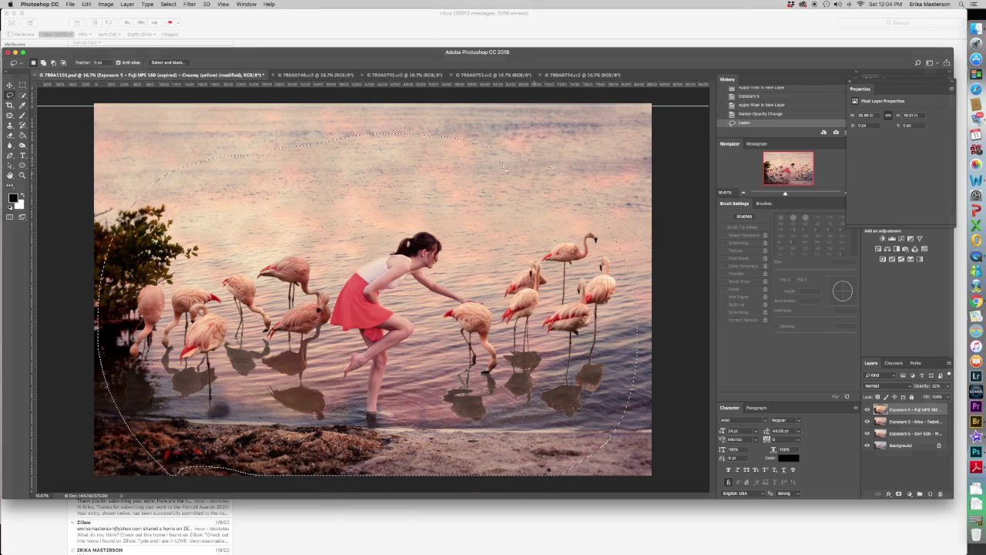